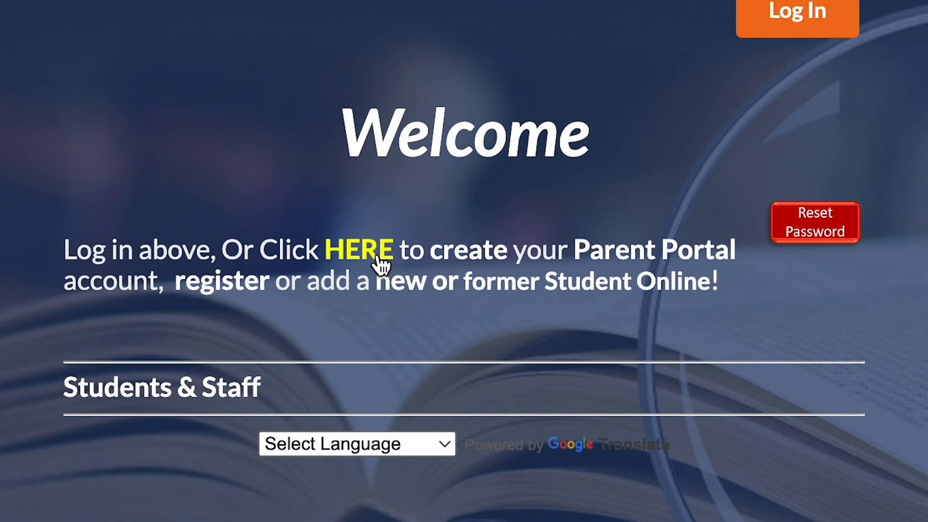
- Start creating a parent portal account and scroll down to the account options
{"action": "left_click", "coordinate": [377, 259]}
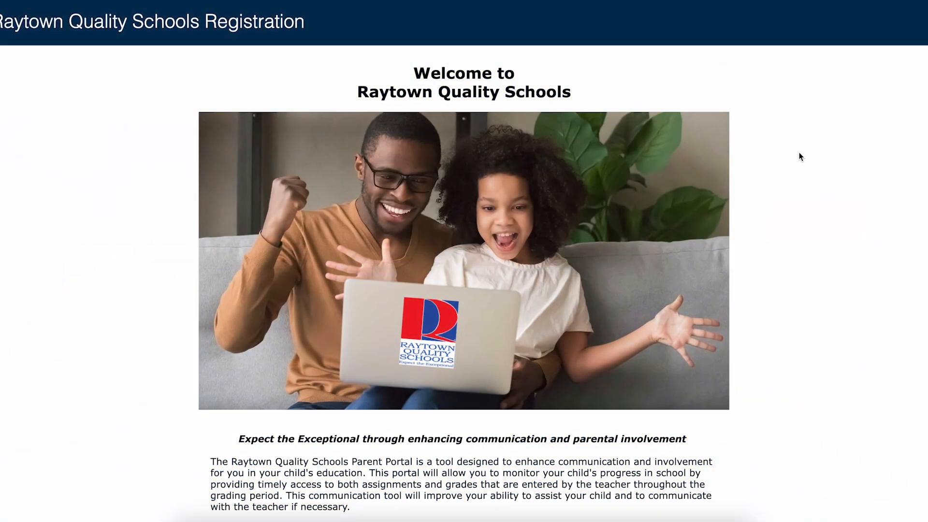
{"action": "scroll", "coordinate": [798, 157], "scroll_direction": "down", "scroll_amount": 7}
{"action": "scroll", "coordinate": [798, 157], "scroll_direction": "down", "scroll_amount": 3}
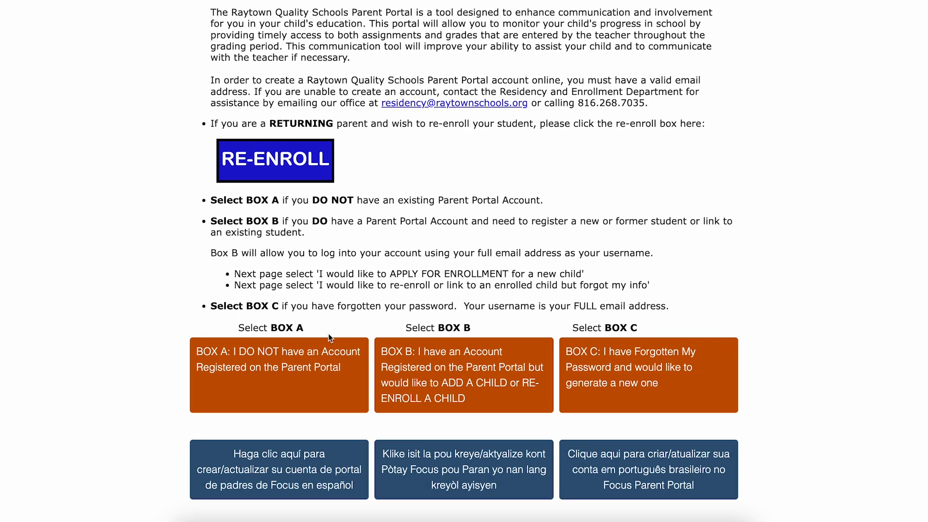
{"action": "left_click_drag", "start_coordinate": [288, 379], "coordinate": [225, 380]}
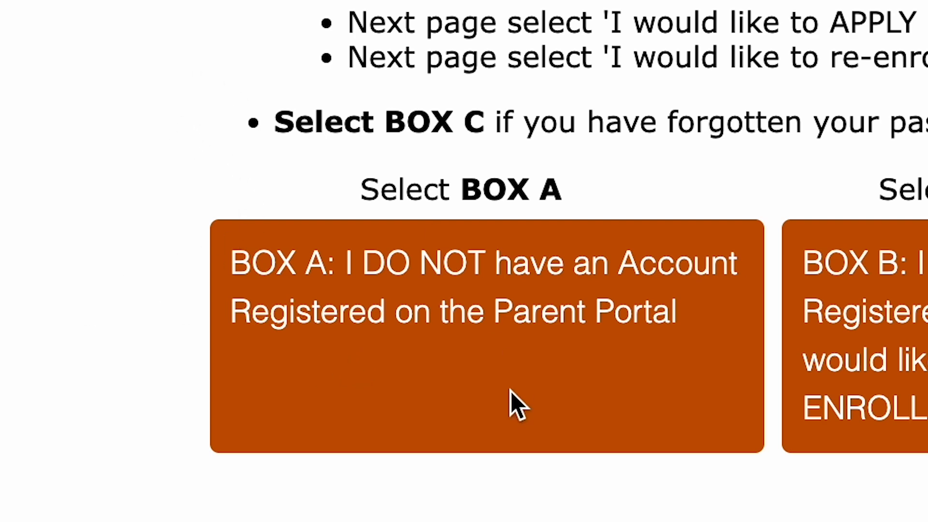
- Pick the no-existing-account option and fill in the parent's first name, last name and e-mail
{"action": "left_click", "coordinate": [510, 343]}
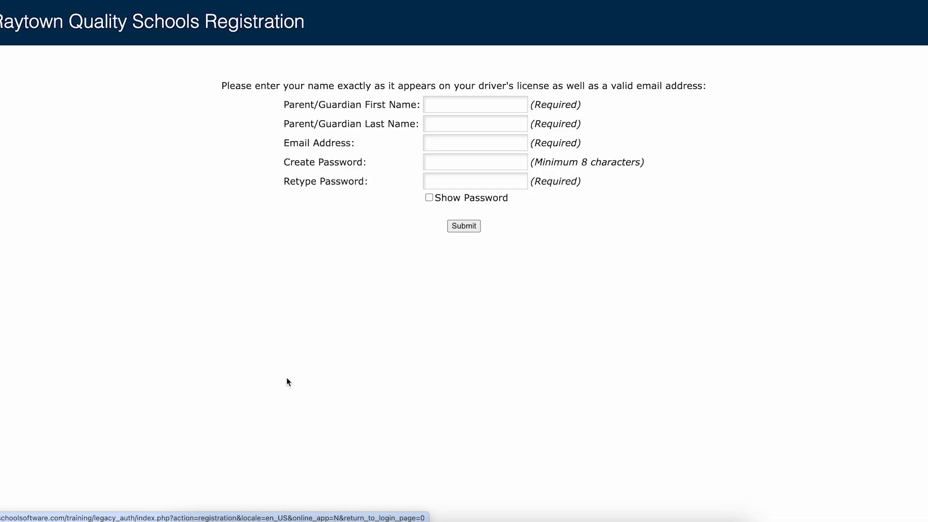
{"action": "left_click", "coordinate": [445, 103]}
{"action": "left_click", "coordinate": [487, 131]}
{"action": "left_click", "coordinate": [460, 128]}
{"action": "left_click", "coordinate": [477, 151]}
{"action": "left_click", "coordinate": [455, 149]}
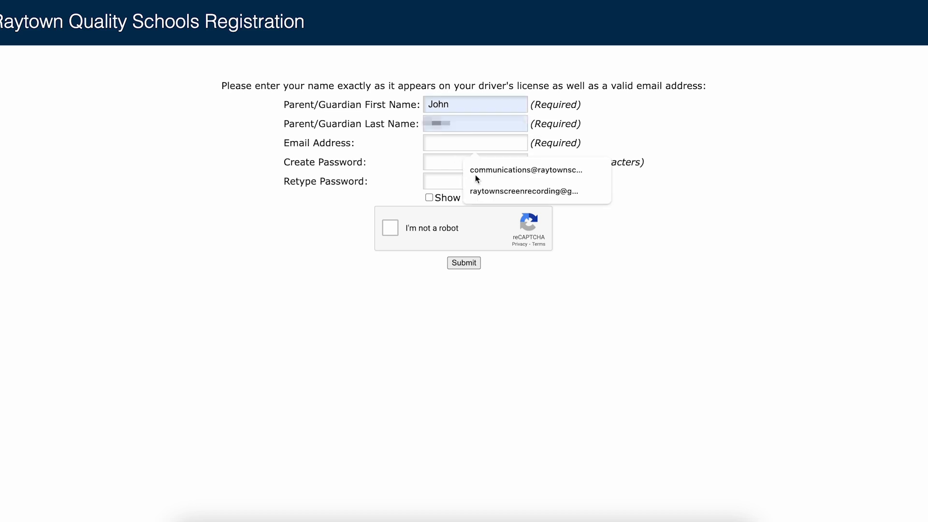
{"action": "left_click", "coordinate": [493, 191]}
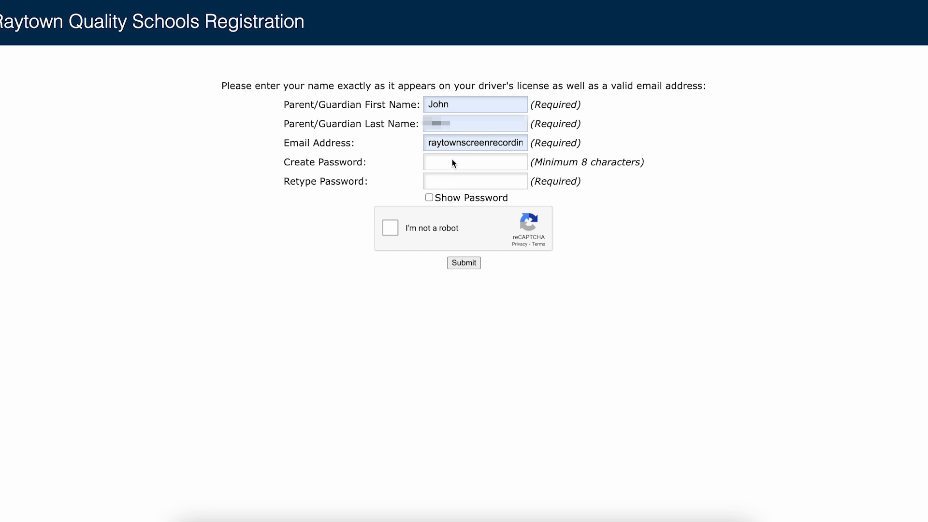
- Solve the reCAPTCHA car-picture challenge and submit the parent account registration
{"action": "left_click", "coordinate": [390, 227]}
{"action": "left_click", "coordinate": [601, 169]}
{"action": "left_click", "coordinate": [435, 187]}
{"action": "left_click", "coordinate": [601, 255]}
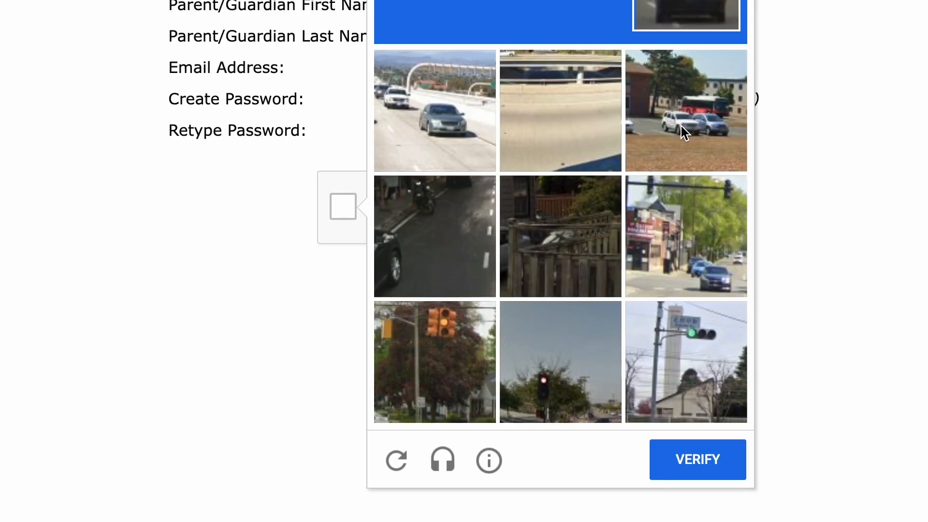
{"action": "left_click", "coordinate": [459, 252]}
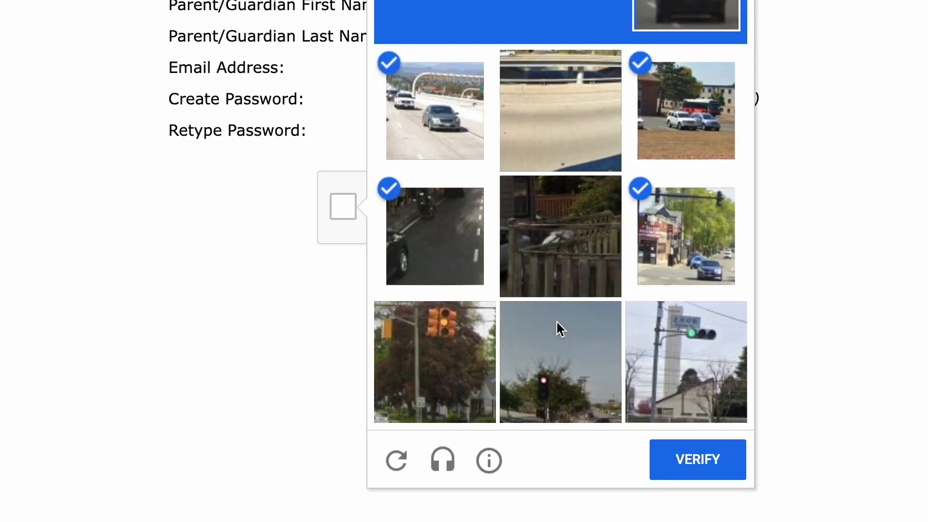
{"action": "left_click", "coordinate": [704, 463]}
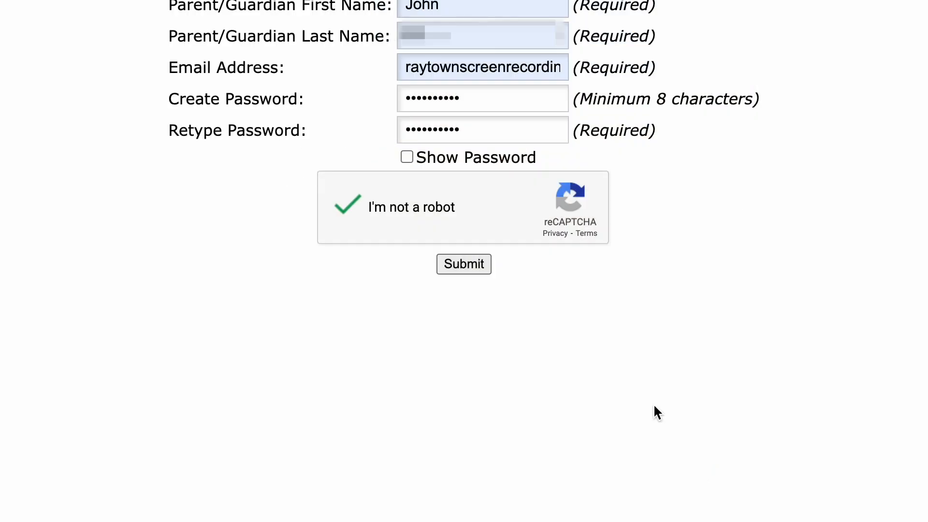
{"action": "left_click", "coordinate": [465, 264]}
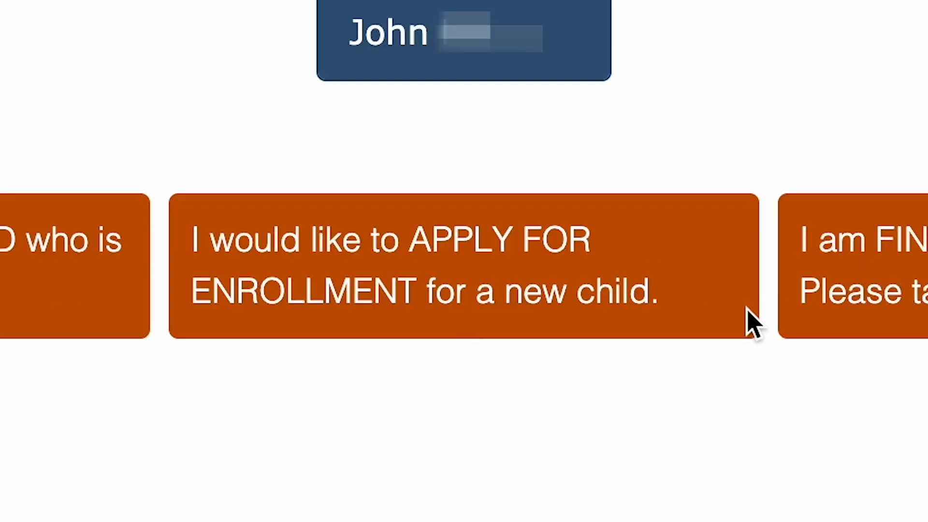
- Choose to apply for enrollment for a new child and scroll the application page
{"action": "left_click", "coordinate": [562, 272]}
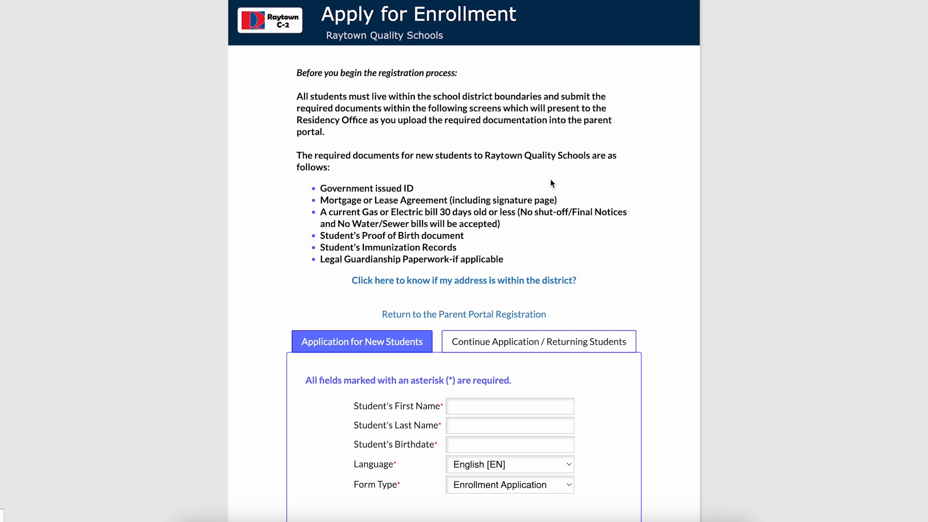
{"action": "scroll", "coordinate": [550, 183], "scroll_direction": "down", "scroll_amount": 1}
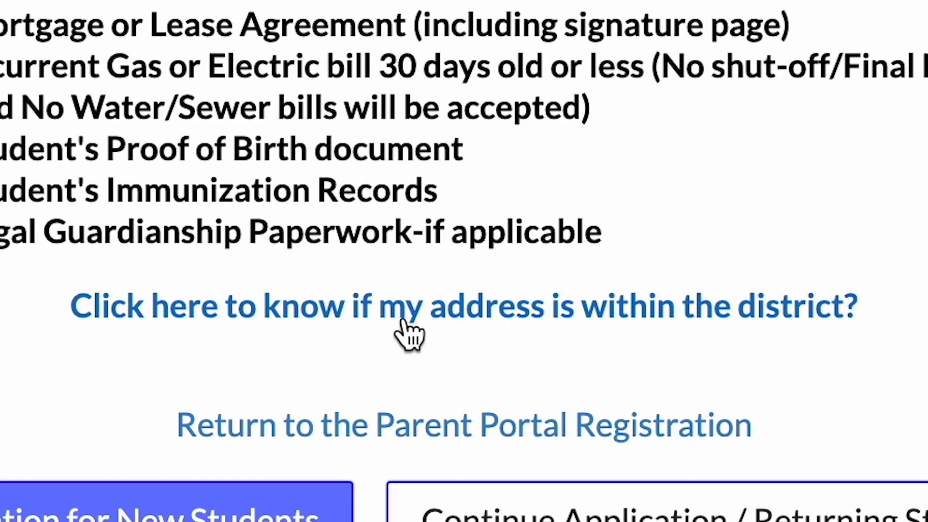
- Look up the home street address in InfoFinder's district check
{"action": "left_click", "coordinate": [405, 333]}
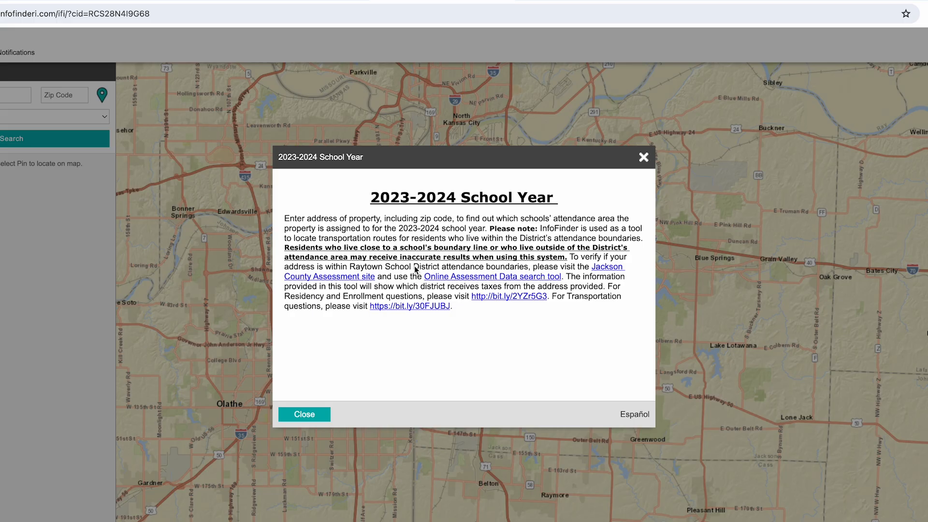
{"action": "left_click", "coordinate": [305, 415]}
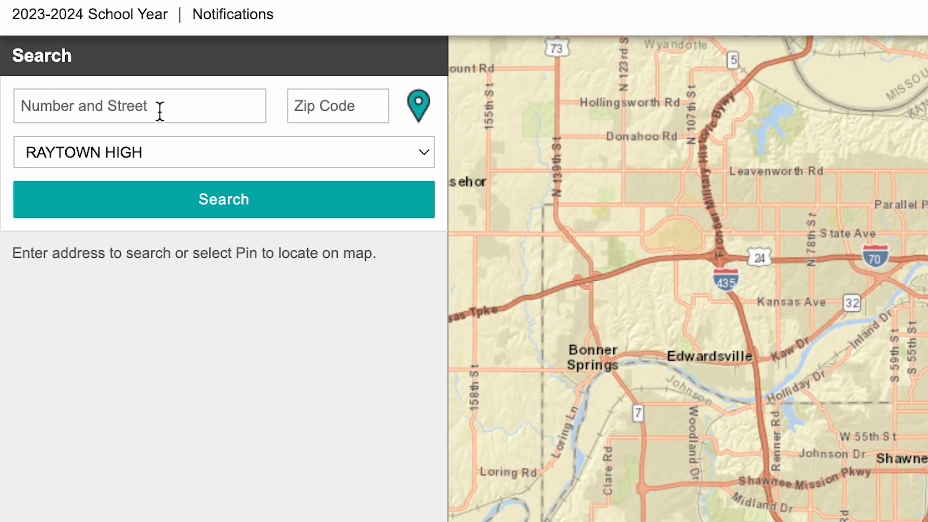
{"action": "left_click", "coordinate": [160, 111]}
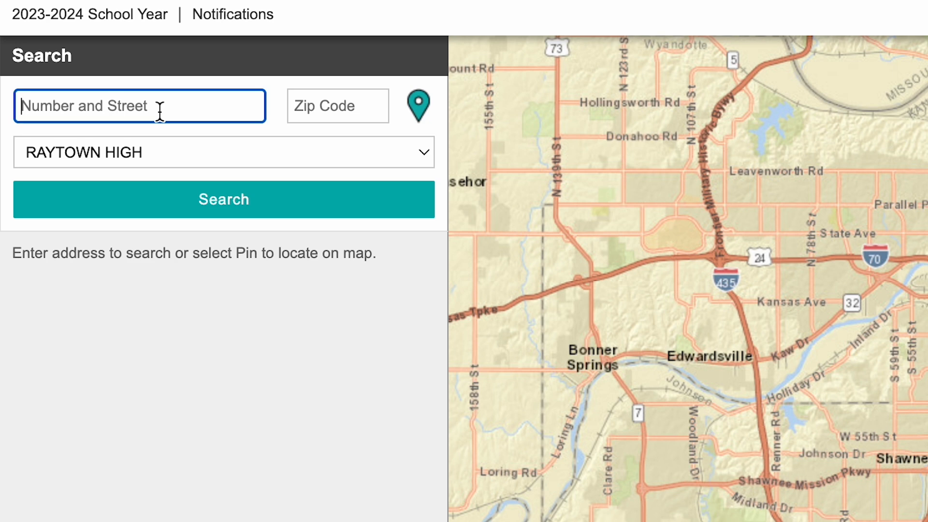
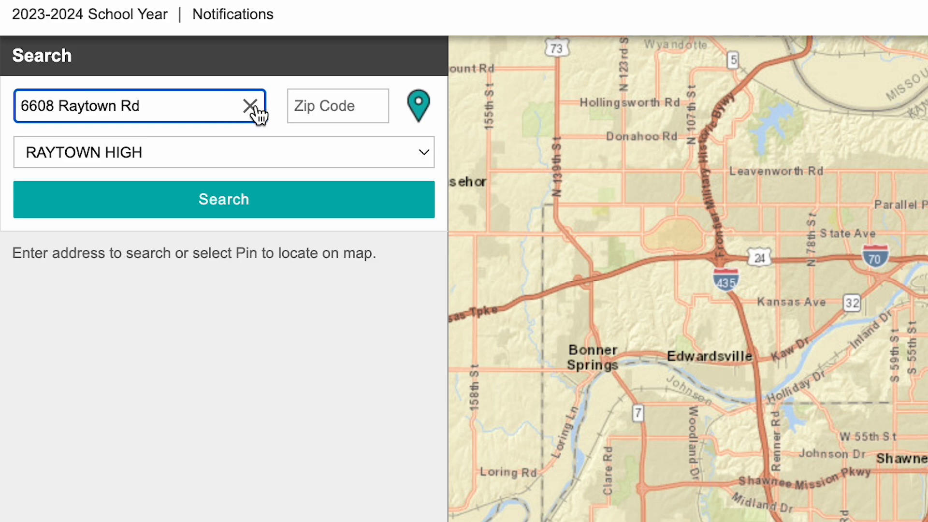
{"action": "left_click", "coordinate": [310, 209]}
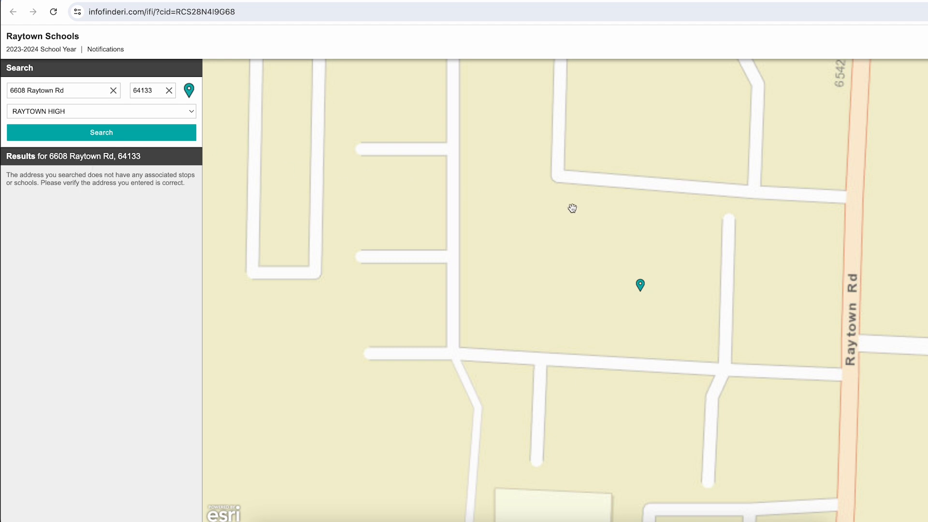
- Pan the map around the address pin, then close the InfoFinder lookup
{"action": "scroll", "coordinate": [563, 232], "scroll_direction": "down", "scroll_amount": 3}
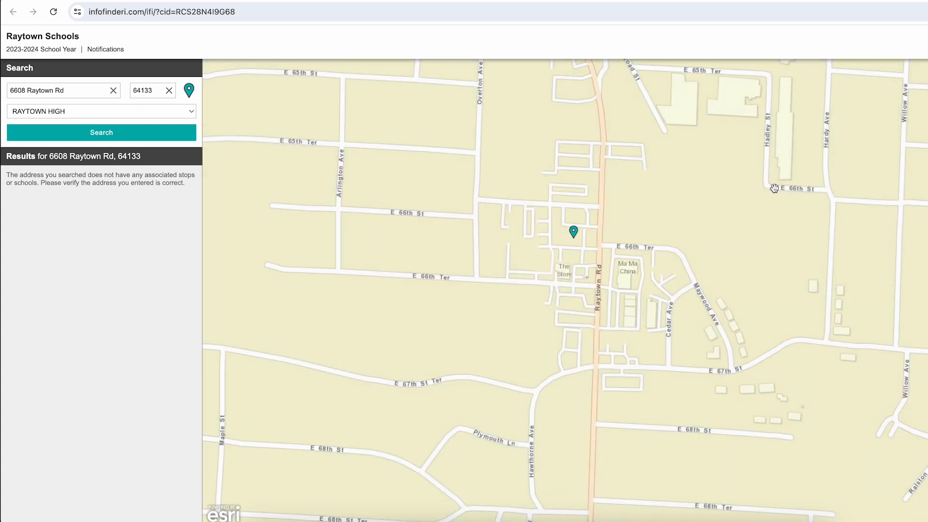
{"action": "left_click_drag", "start_coordinate": [576, 239], "coordinate": [454, 144]}
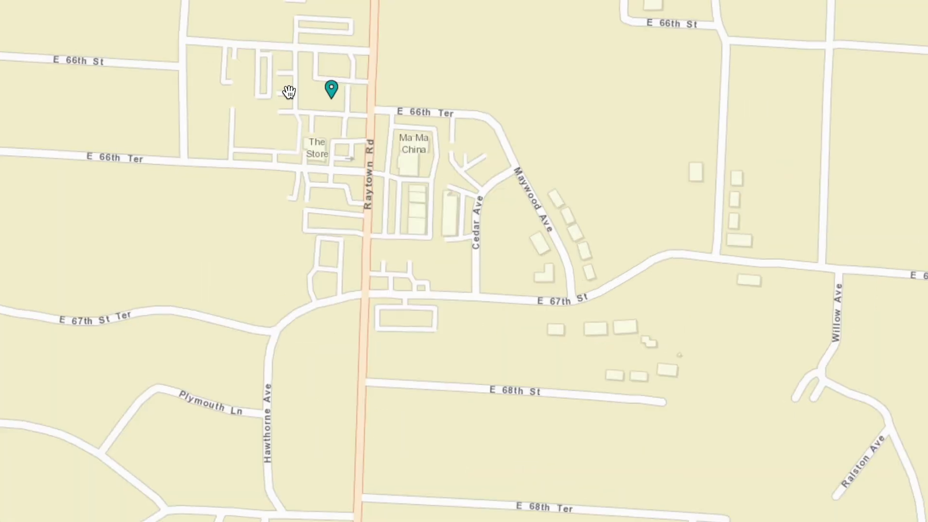
{"action": "left_click_drag", "start_coordinate": [425, 143], "coordinate": [500, 213]}
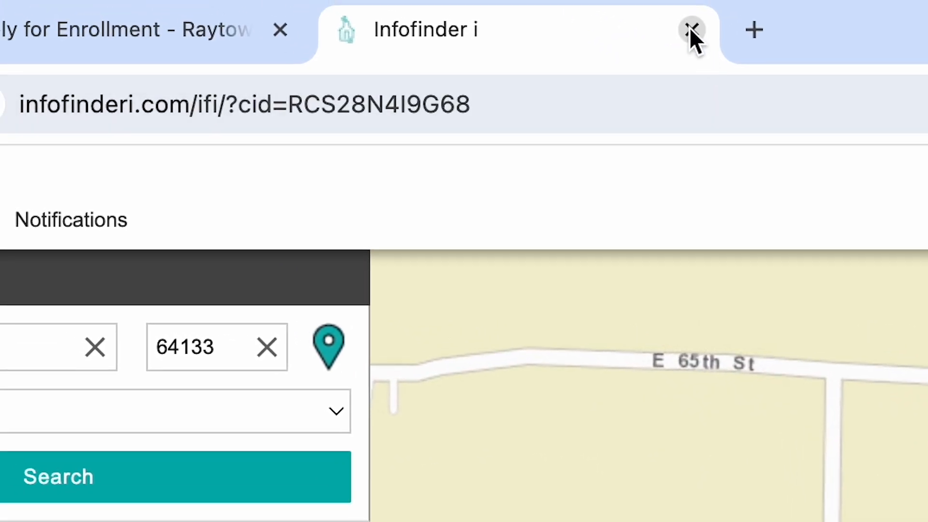
{"action": "left_click", "coordinate": [691, 30]}
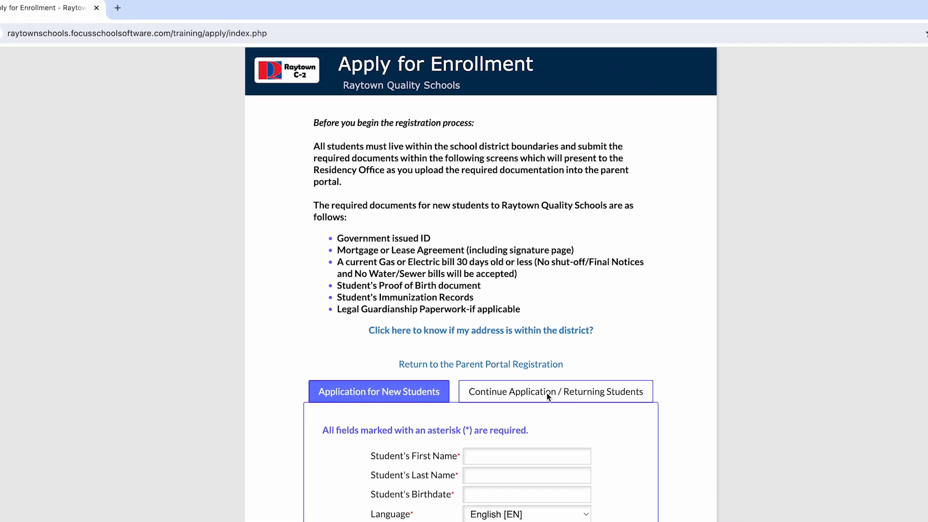
- Move past the birth certificate upload section and begin the new student's application
{"action": "scroll", "coordinate": [624, 462], "scroll_direction": "down", "scroll_amount": 1}
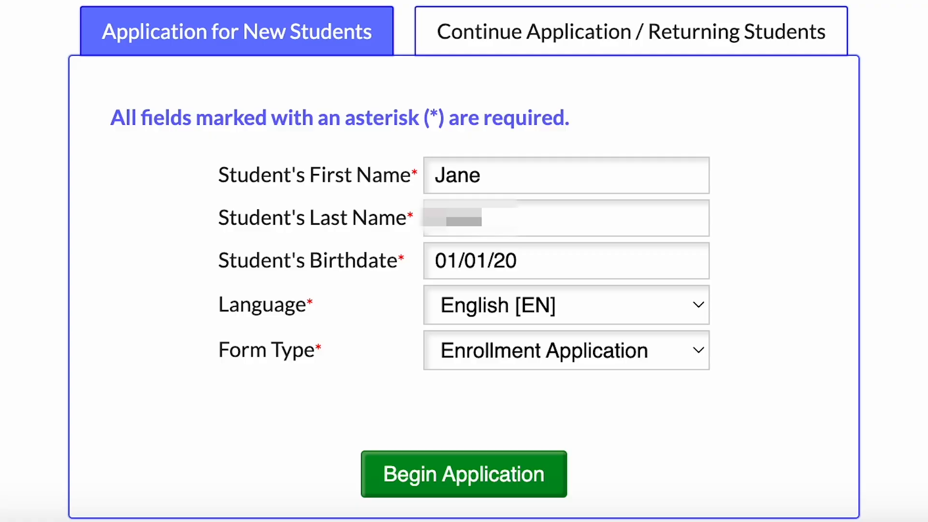
{"action": "type", "text": "9"}
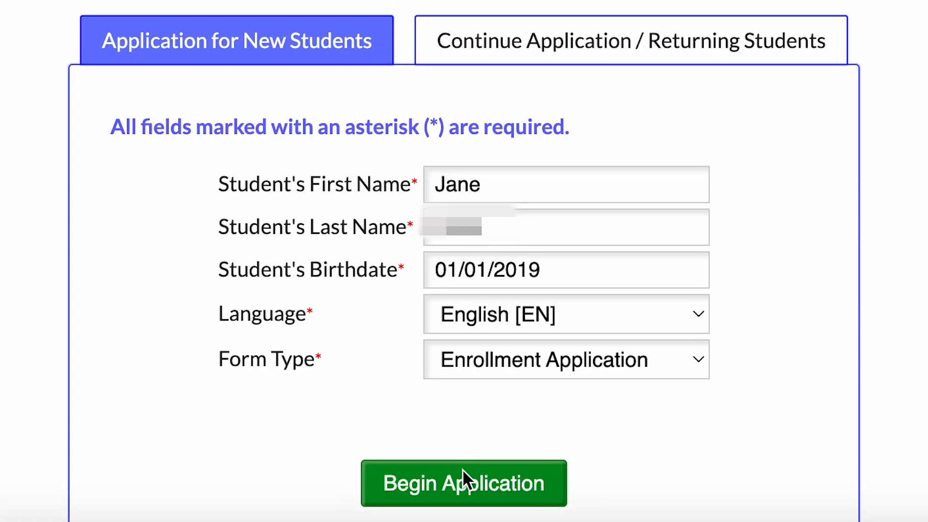
{"action": "left_click", "coordinate": [458, 466]}
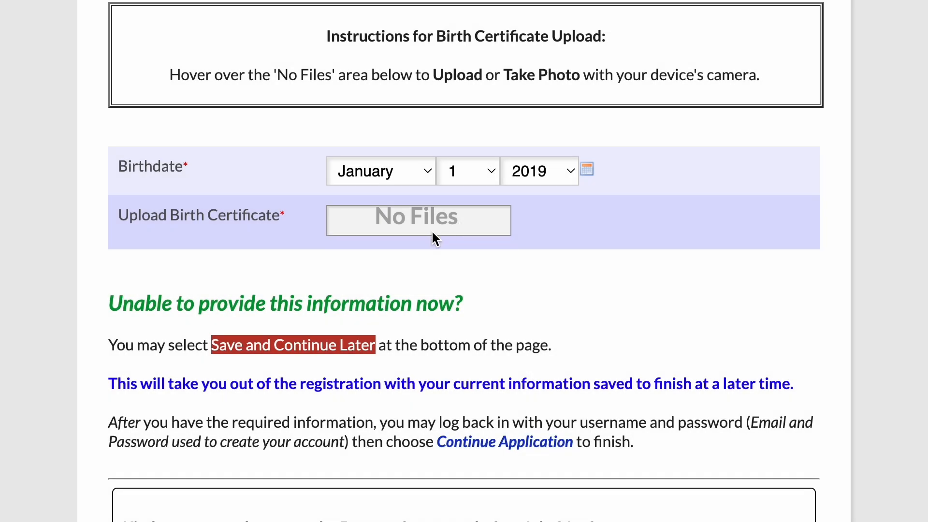
{"action": "mouse_move", "coordinate": [413, 221]}
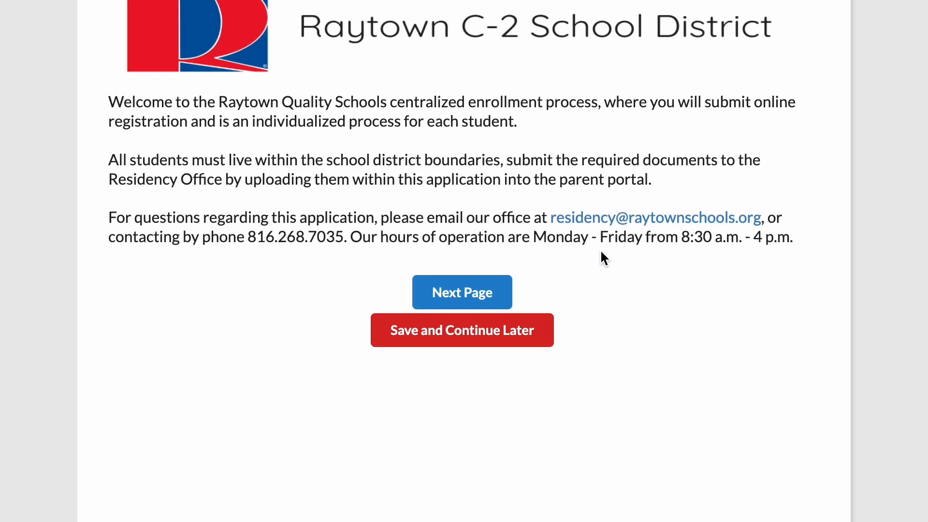
- On page 2, choose school year 2024-2025, zoned school Blue Ridge Elementary School and grade KG
{"action": "left_click", "coordinate": [489, 293]}
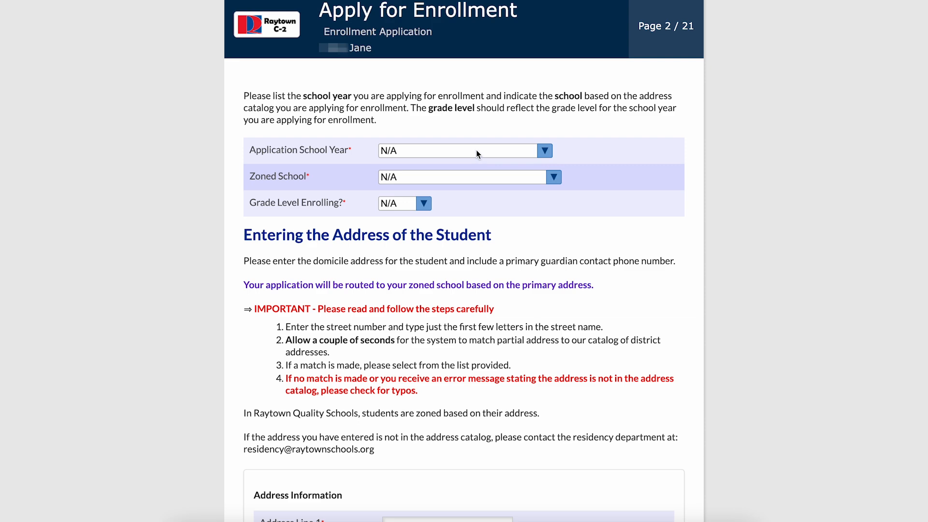
{"action": "scroll", "coordinate": [485, 171], "scroll_direction": "down", "scroll_amount": 8}
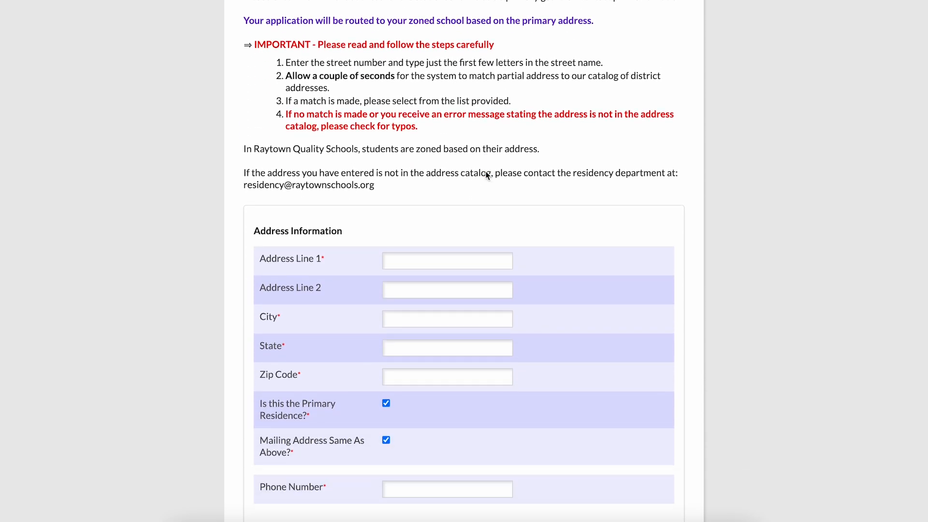
{"action": "scroll", "coordinate": [485, 171], "scroll_direction": "down", "scroll_amount": 1}
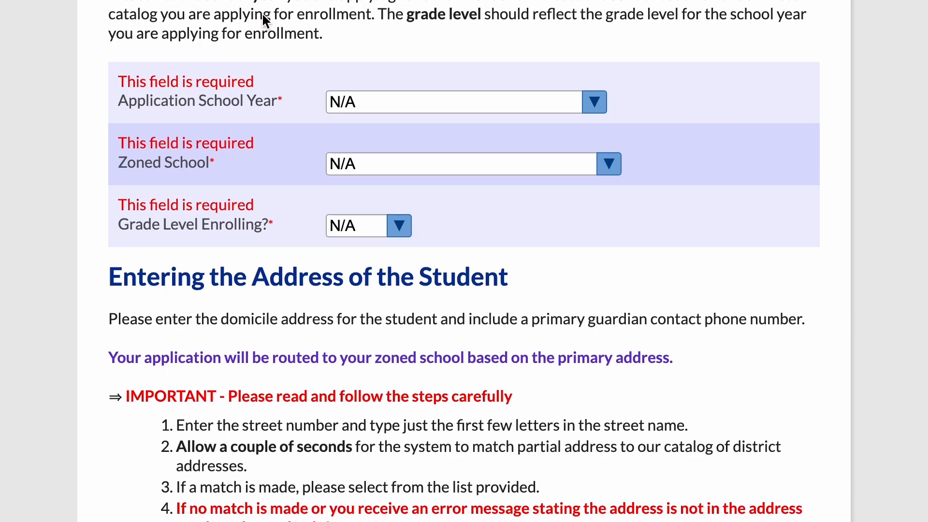
{"action": "left_click", "coordinate": [361, 96]}
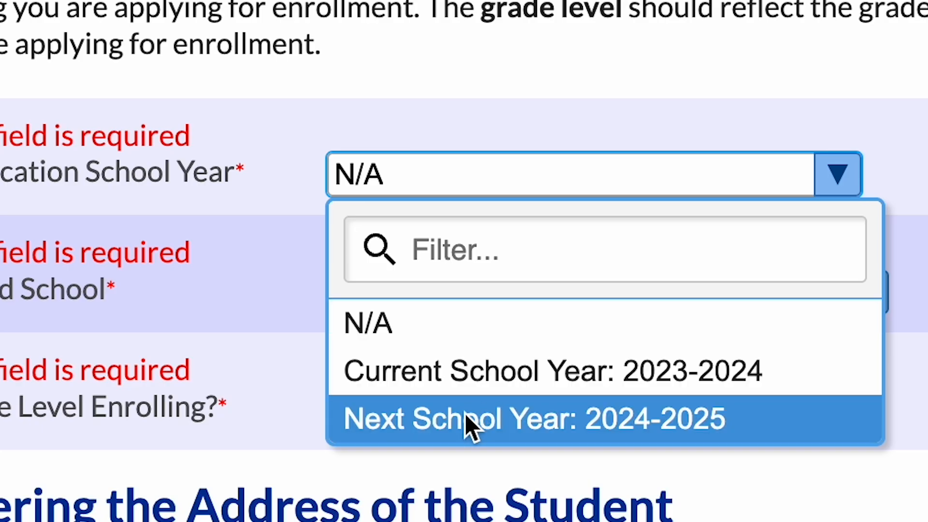
{"action": "left_click", "coordinate": [465, 415]}
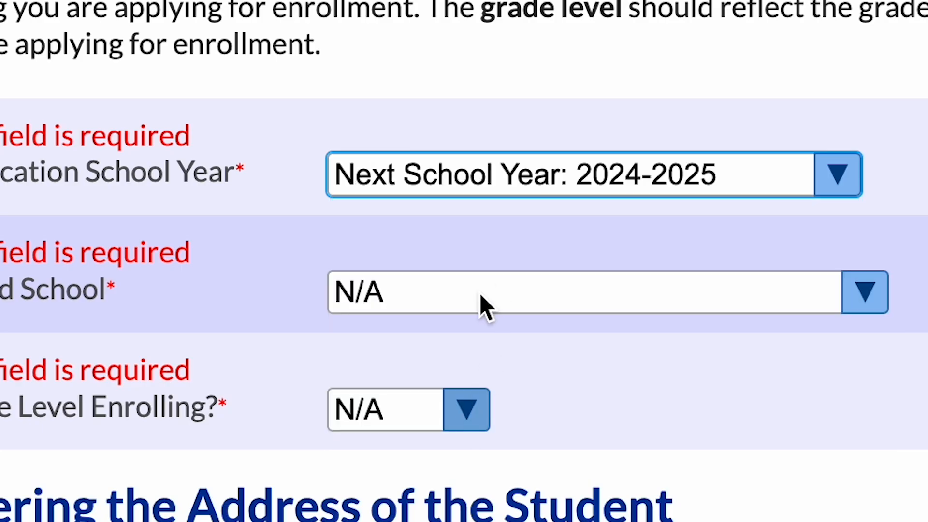
{"action": "left_click", "coordinate": [480, 295]}
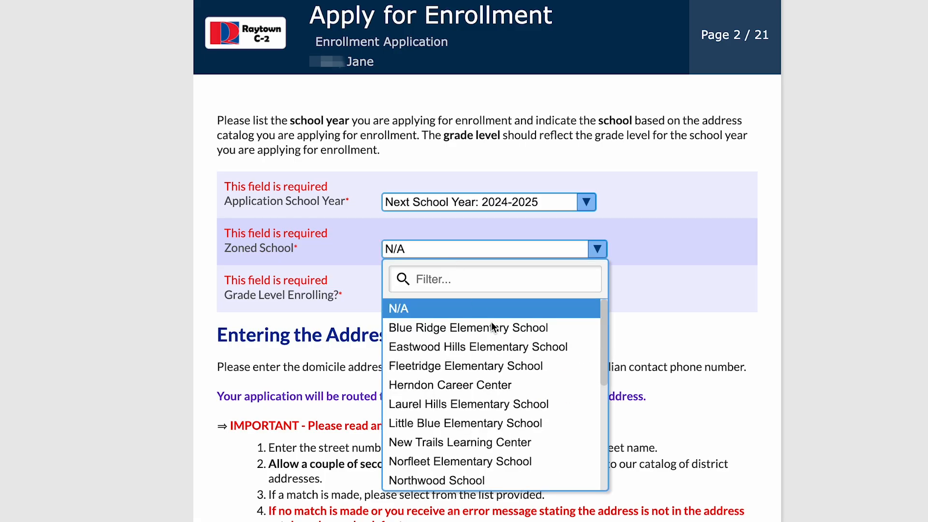
{"action": "left_click", "coordinate": [484, 329]}
{"action": "left_click", "coordinate": [486, 295]}
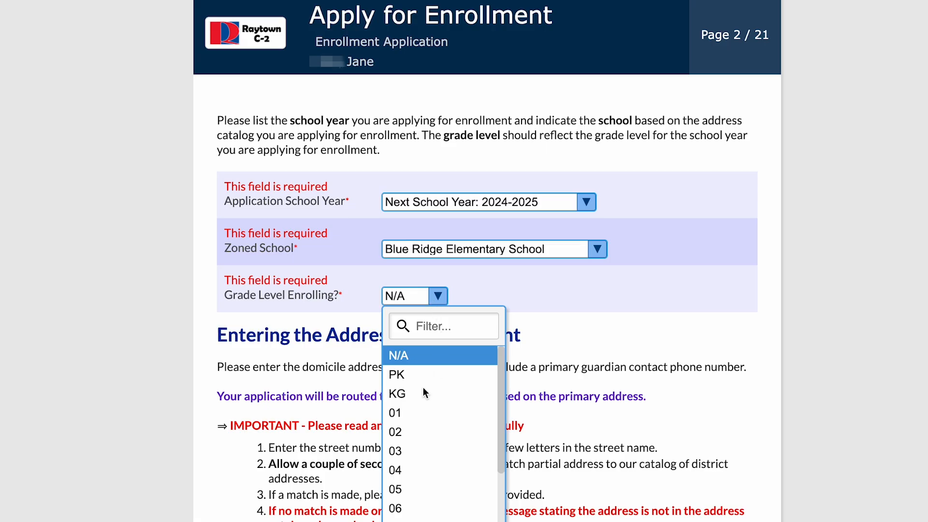
{"action": "left_click", "coordinate": [422, 392]}
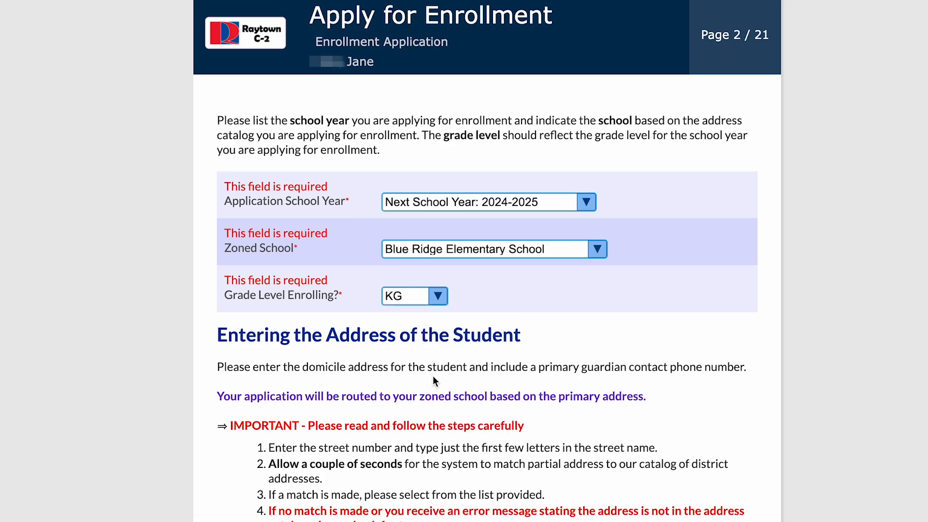
- Fill Address Line 1 with the suggested street address
{"action": "scroll", "coordinate": [433, 375], "scroll_direction": "down", "scroll_amount": 3}
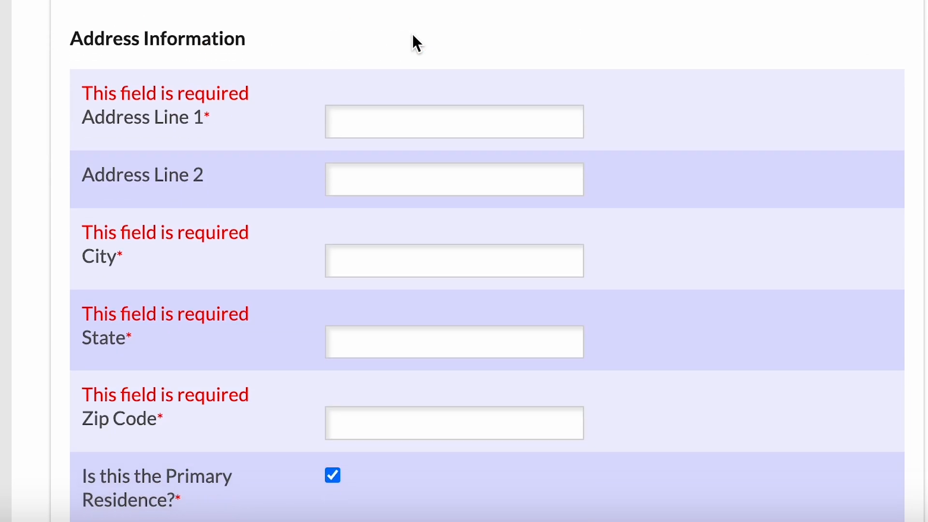
{"action": "left_click", "coordinate": [376, 117]}
{"action": "left_click", "coordinate": [471, 178]}
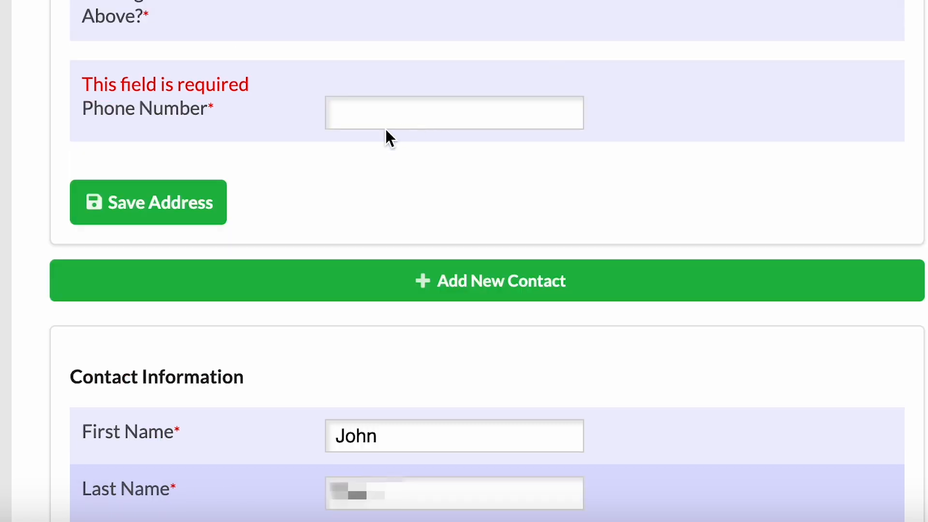
{"action": "left_click", "coordinate": [396, 117]}
- Add the suggested phone number and save the student's address
{"action": "left_click", "coordinate": [497, 169]}
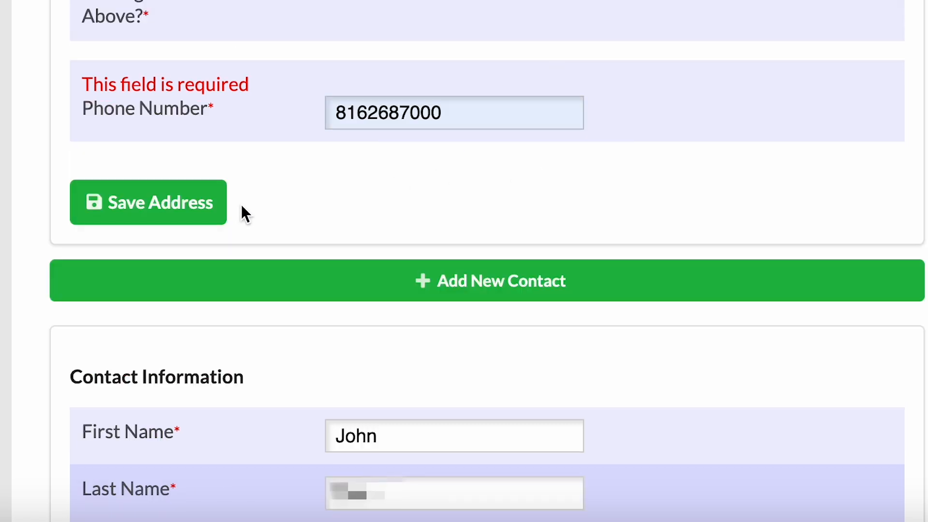
{"action": "left_click", "coordinate": [211, 213]}
{"action": "scroll", "coordinate": [614, 202], "scroll_direction": "down", "scroll_amount": 2}
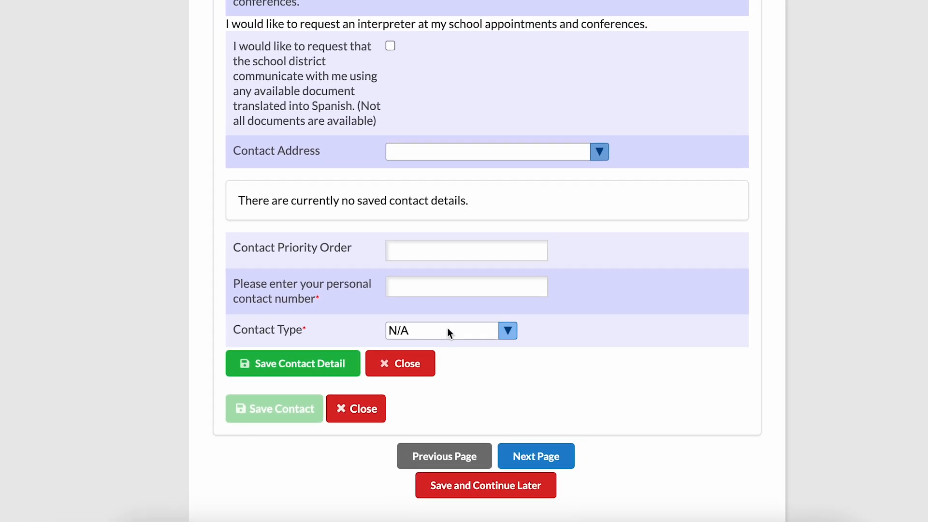
- Add the contact's cell phone number as a Cell Phone contact detail and save it
{"action": "left_click", "coordinate": [430, 242]}
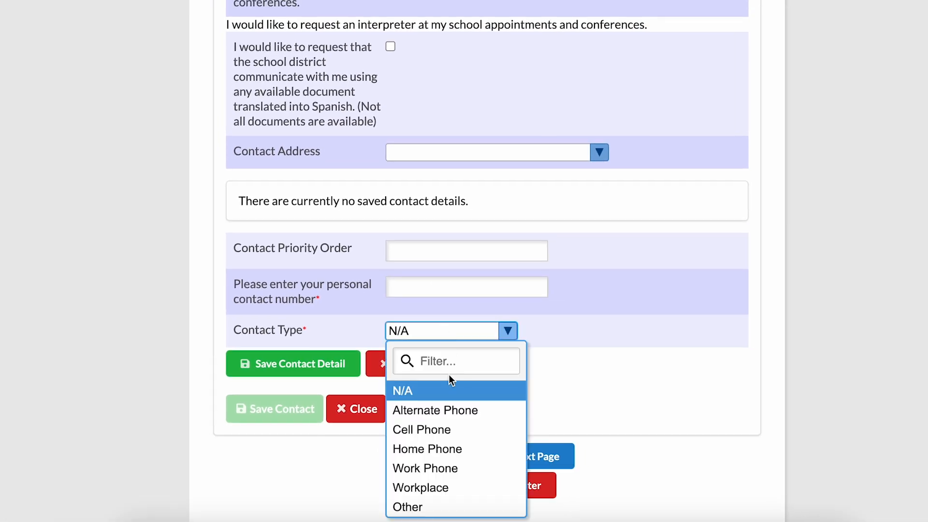
{"action": "left_click", "coordinate": [444, 431]}
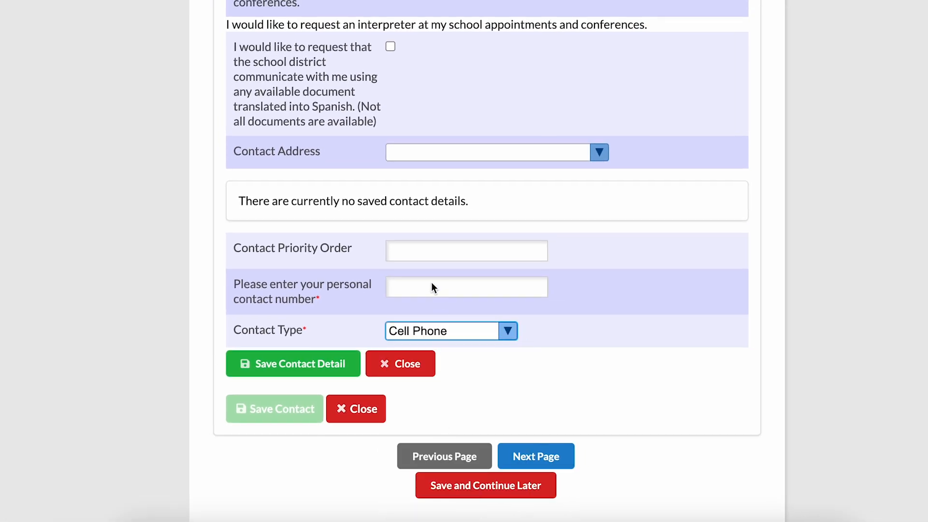
{"action": "scroll", "coordinate": [429, 281], "scroll_direction": "up", "scroll_amount": 10}
{"action": "scroll", "coordinate": [566, 237], "scroll_direction": "down", "scroll_amount": 8}
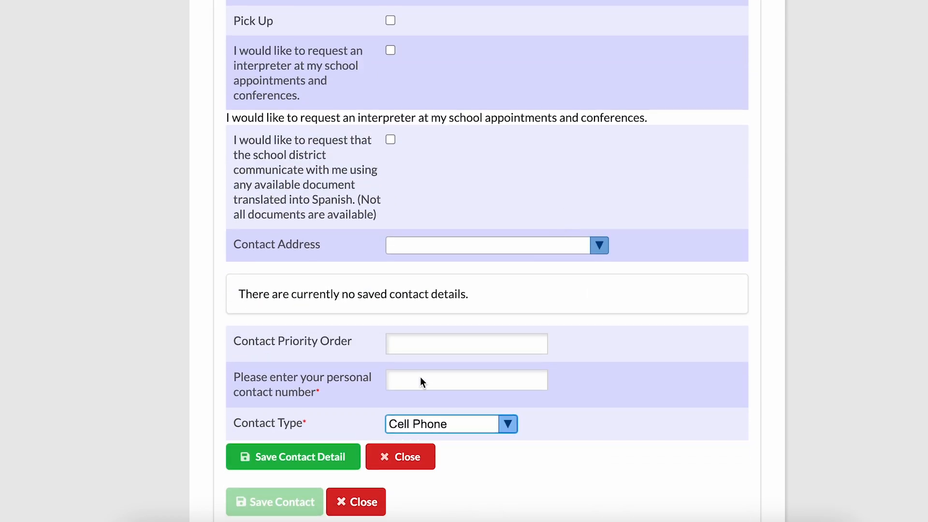
{"action": "left_click", "coordinate": [404, 371]}
{"action": "type", "text": "816"}
{"action": "scroll", "coordinate": [857, 454], "scroll_direction": "down", "scroll_amount": 2}
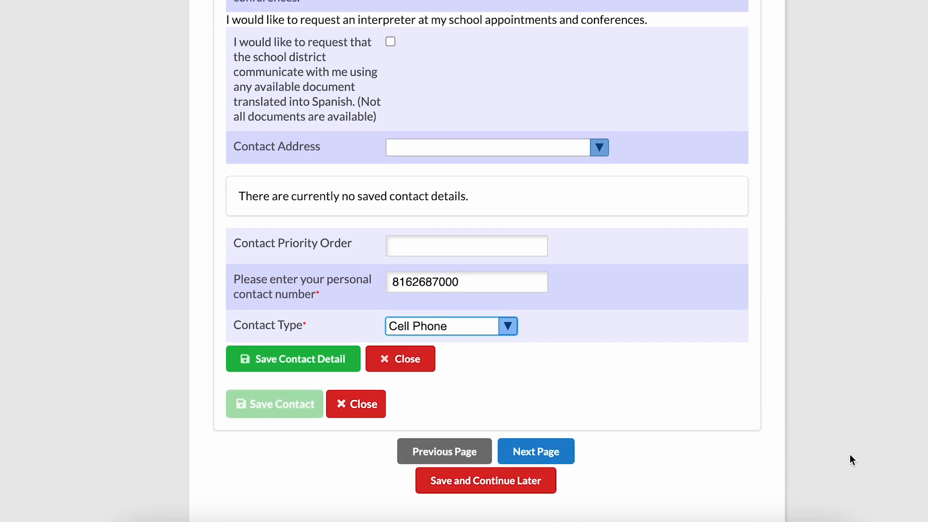
{"action": "scroll", "coordinate": [841, 469], "scroll_direction": "up", "scroll_amount": 3}
{"action": "left_click", "coordinate": [286, 501]}
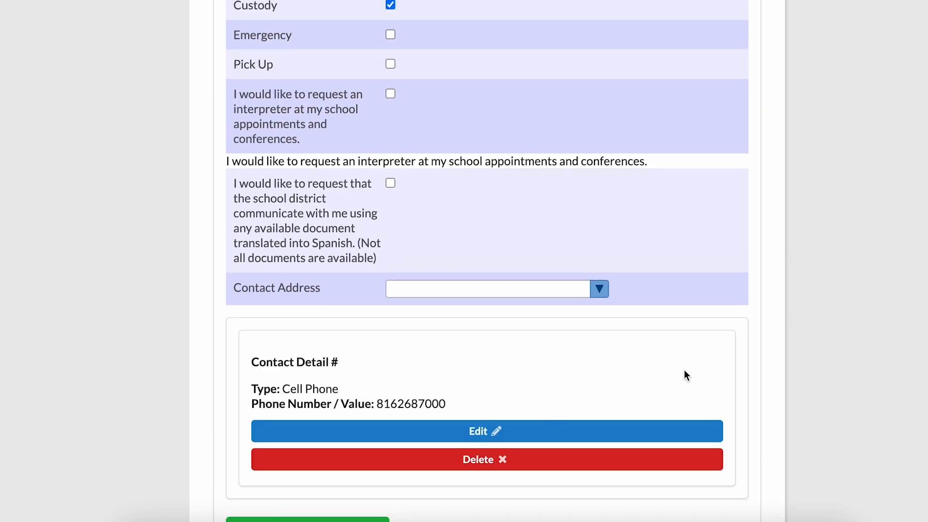
- Continue to the next application page and open the relationship list
{"action": "scroll", "coordinate": [775, 329], "scroll_direction": "down", "scroll_amount": 3}
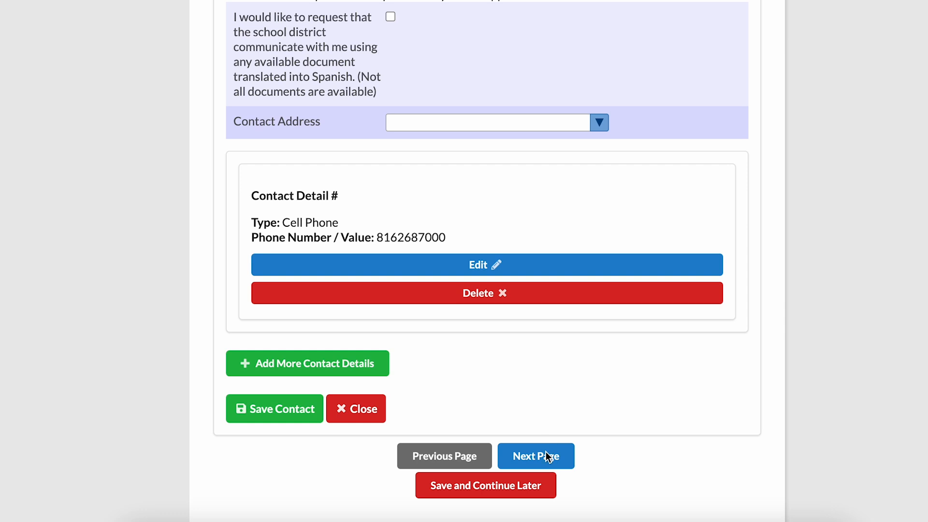
{"action": "left_click", "coordinate": [546, 451]}
{"action": "left_click", "coordinate": [515, 204]}
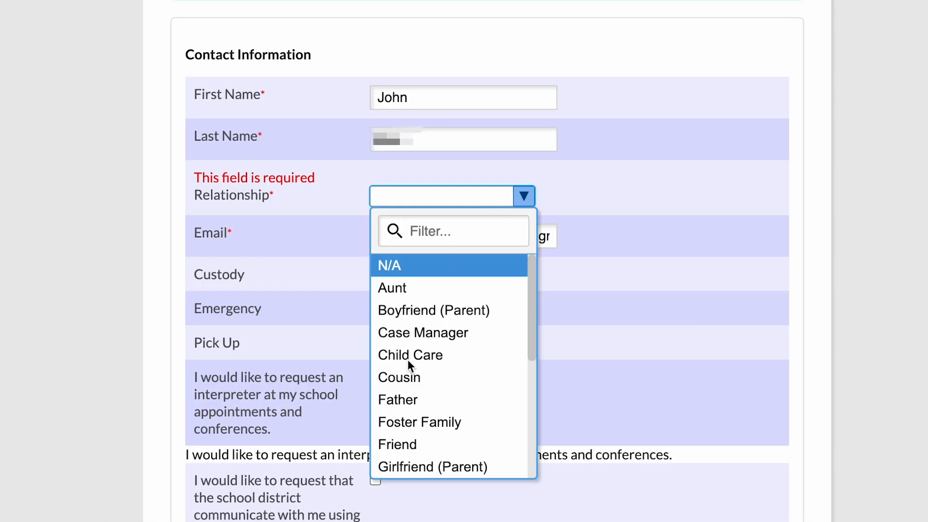
- Set the contact's relationship to Father and save their cell phone contact detail again
{"action": "left_click", "coordinate": [400, 397]}
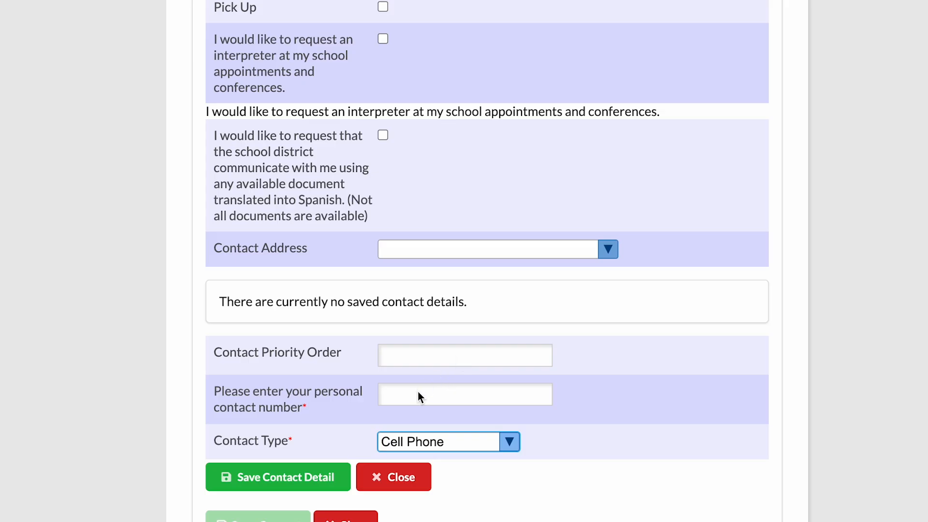
{"action": "left_click", "coordinate": [397, 384]}
{"action": "type", "text": "816"}
{"action": "scroll", "coordinate": [891, 474], "scroll_direction": "down", "scroll_amount": 2}
{"action": "scroll", "coordinate": [885, 481], "scroll_direction": "up", "scroll_amount": 3}
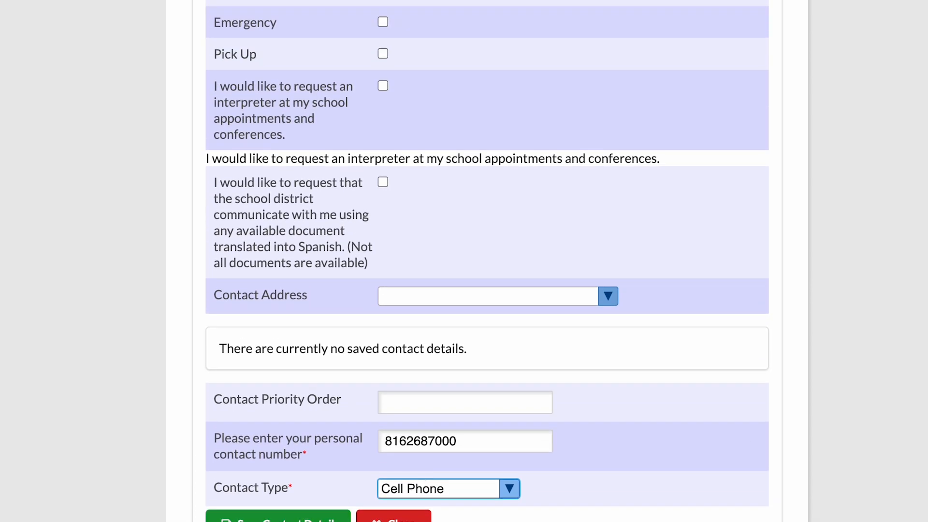
{"action": "left_click", "coordinate": [278, 518]}
- Continue to the next page and set the contact's relationship to Father
{"action": "scroll", "coordinate": [790, 379], "scroll_direction": "down", "scroll_amount": 4}
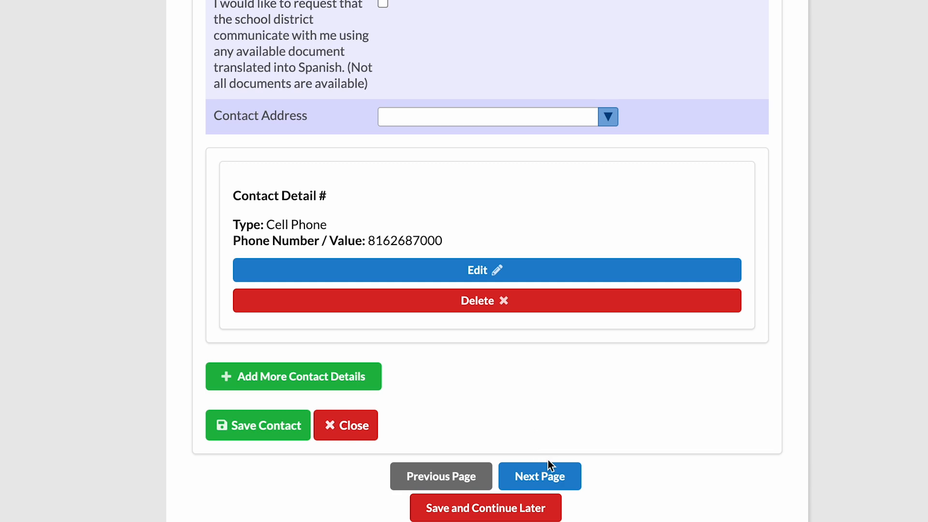
{"action": "left_click", "coordinate": [551, 476]}
{"action": "left_click", "coordinate": [517, 197]}
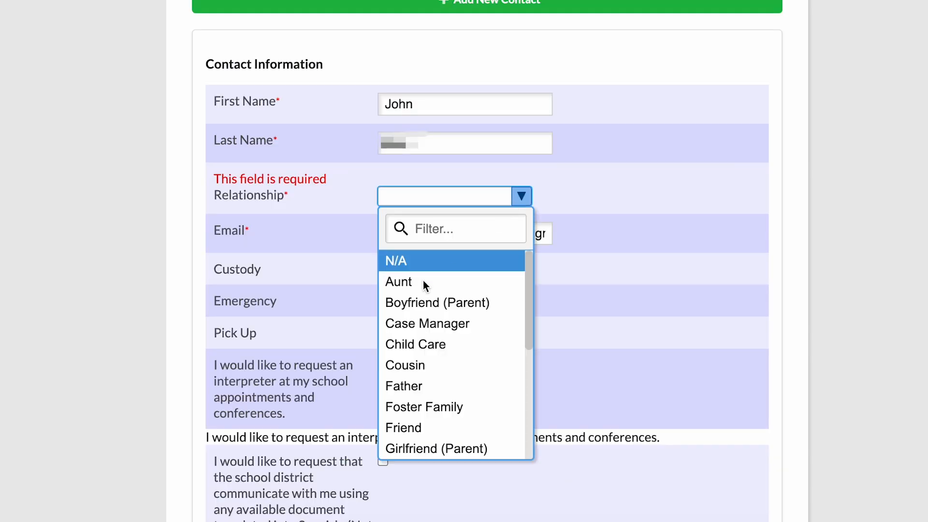
{"action": "left_click", "coordinate": [408, 386]}
{"action": "scroll", "coordinate": [894, 287], "scroll_direction": "down", "scroll_amount": 10}
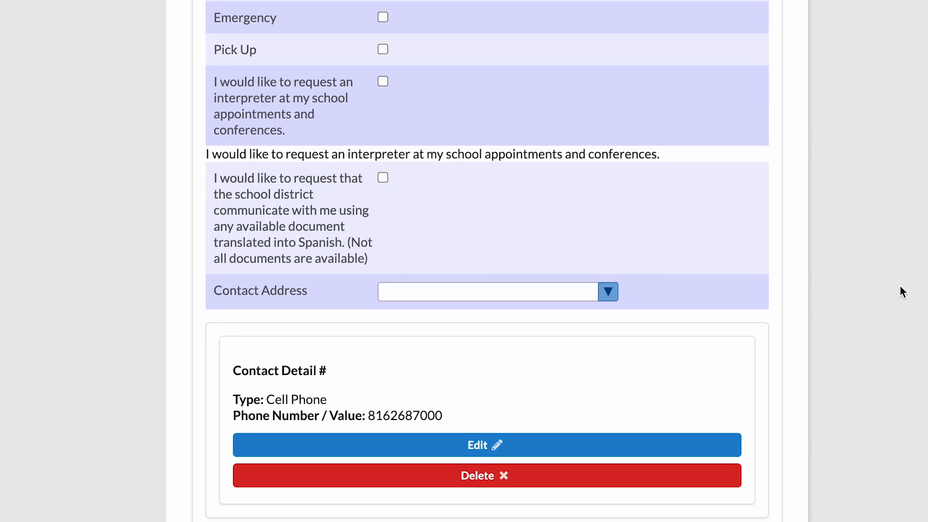
- Get through the legal-name and demographics page (White, not Hispanic, Female) to the birthdate page
{"action": "left_click", "coordinate": [540, 483]}
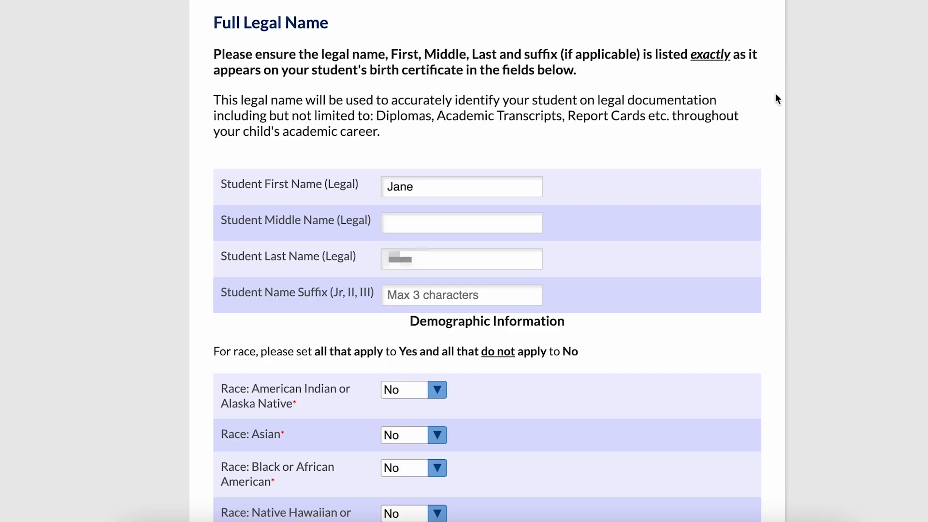
{"action": "scroll", "coordinate": [810, 98], "scroll_direction": "down", "scroll_amount": 5}
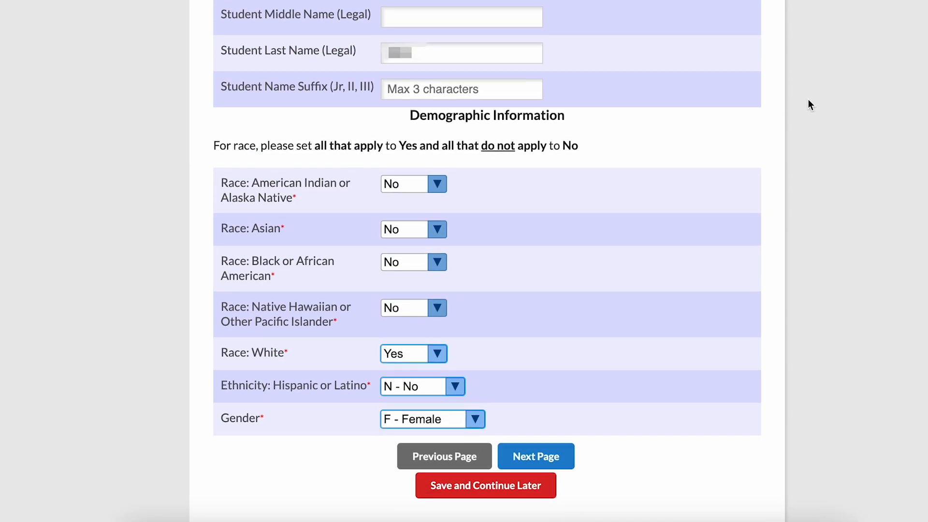
{"action": "left_click", "coordinate": [544, 462]}
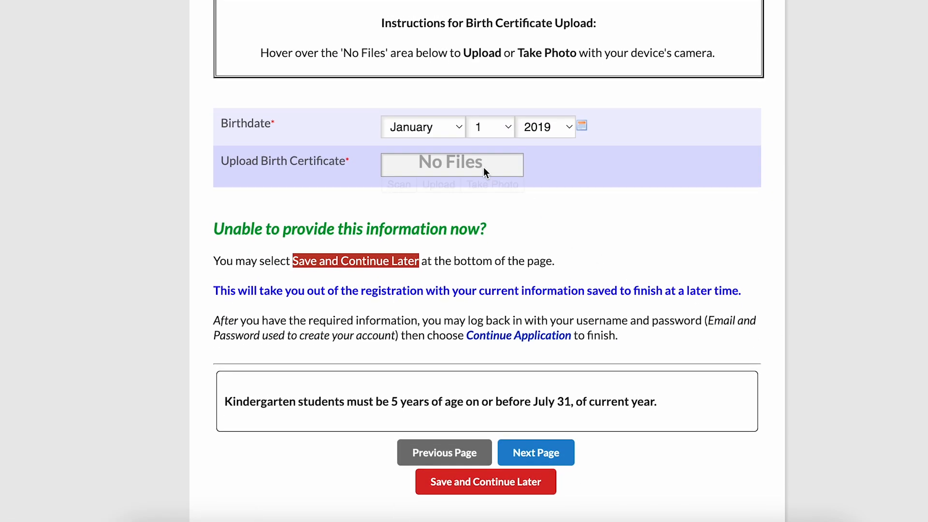
- Change the motel, emergency shelter, hospital abandonment and nighttime residence answers from N/A to No
{"action": "mouse_move", "coordinate": [447, 167]}
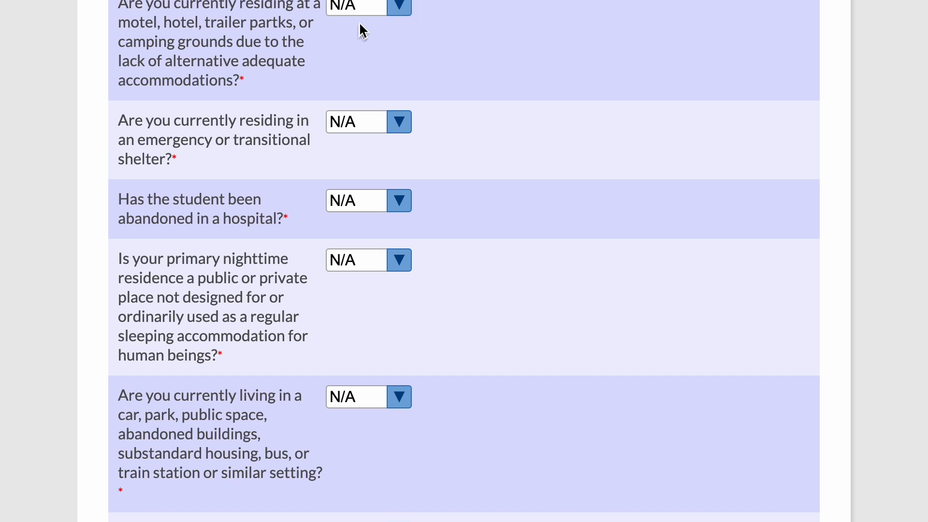
{"action": "left_click", "coordinate": [367, 9]}
{"action": "left_click", "coordinate": [360, 105]}
{"action": "left_click", "coordinate": [368, 124]}
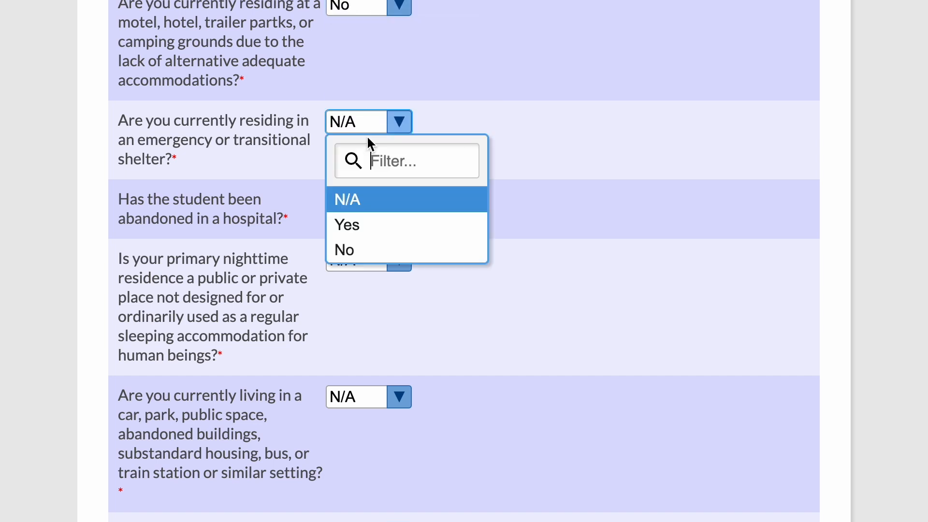
{"action": "left_click", "coordinate": [346, 248]}
{"action": "left_click", "coordinate": [358, 208]}
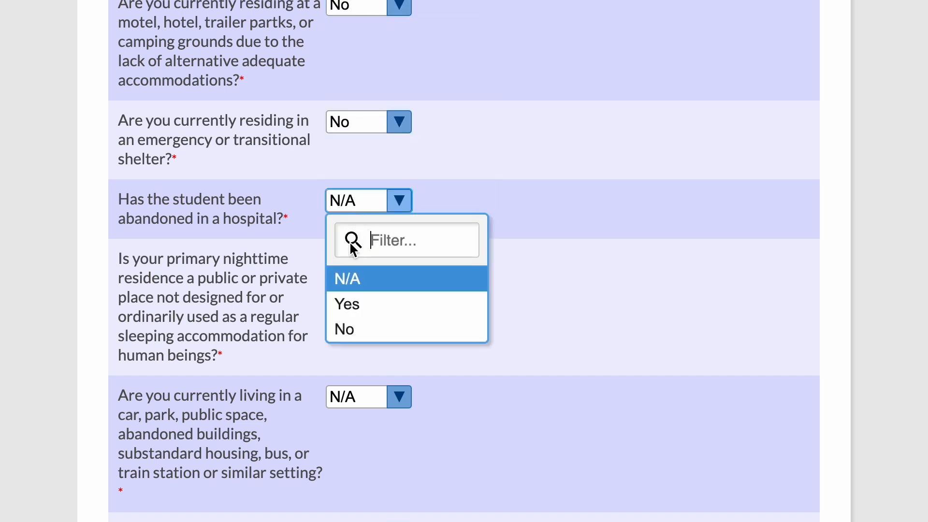
{"action": "left_click", "coordinate": [368, 328]}
{"action": "left_click", "coordinate": [390, 265]}
{"action": "left_click", "coordinate": [359, 386]}
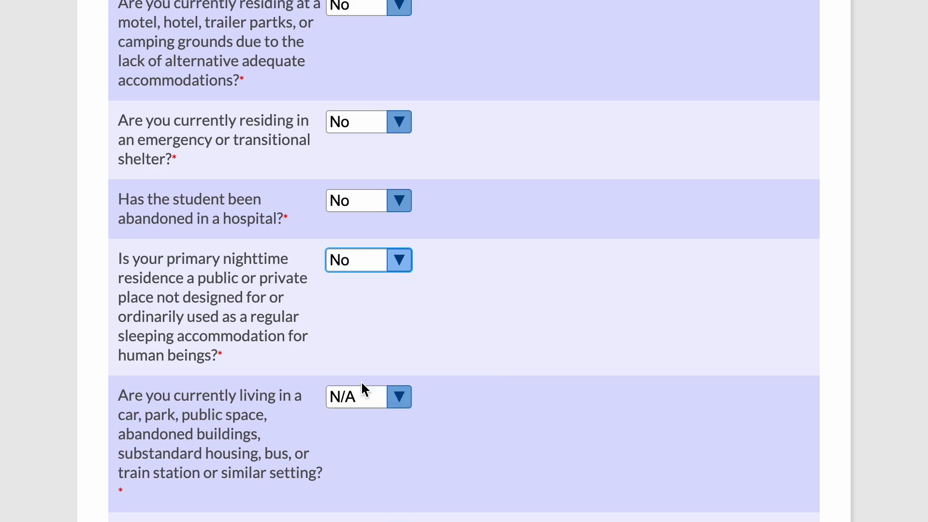
{"action": "scroll", "coordinate": [556, 163], "scroll_direction": "down", "scroll_amount": 15}
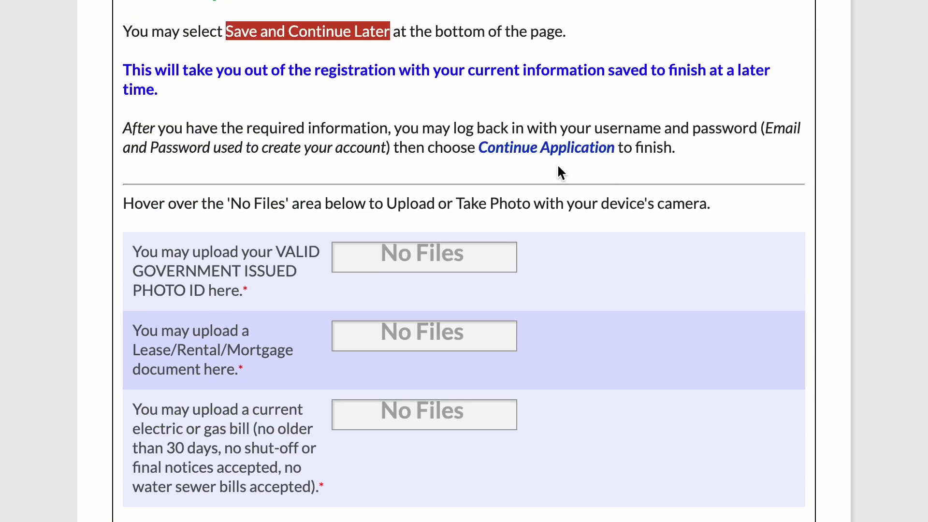
- Draw and accept a signature for the Authorization for Release of Information statement
{"action": "scroll", "coordinate": [544, 172], "scroll_direction": "down", "scroll_amount": 1}
{"action": "mouse_move", "coordinate": [416, 233]}
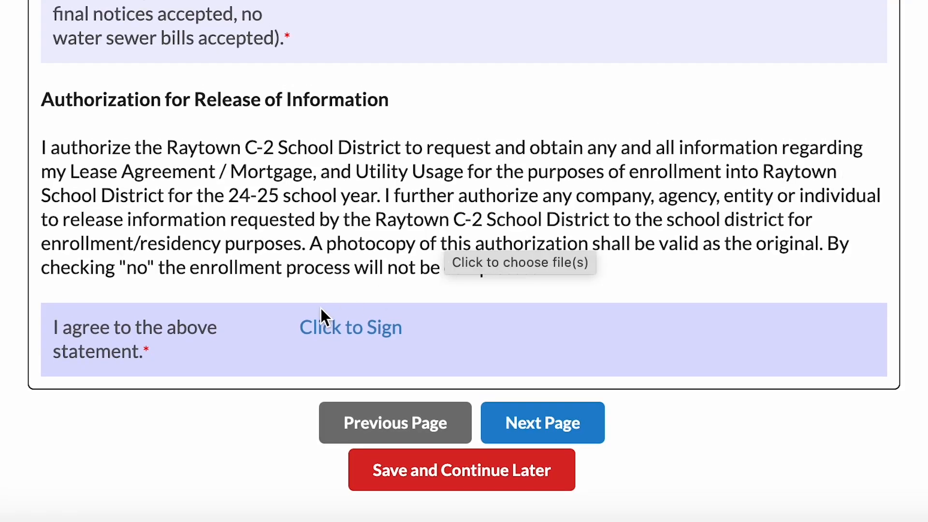
{"action": "left_click", "coordinate": [362, 326]}
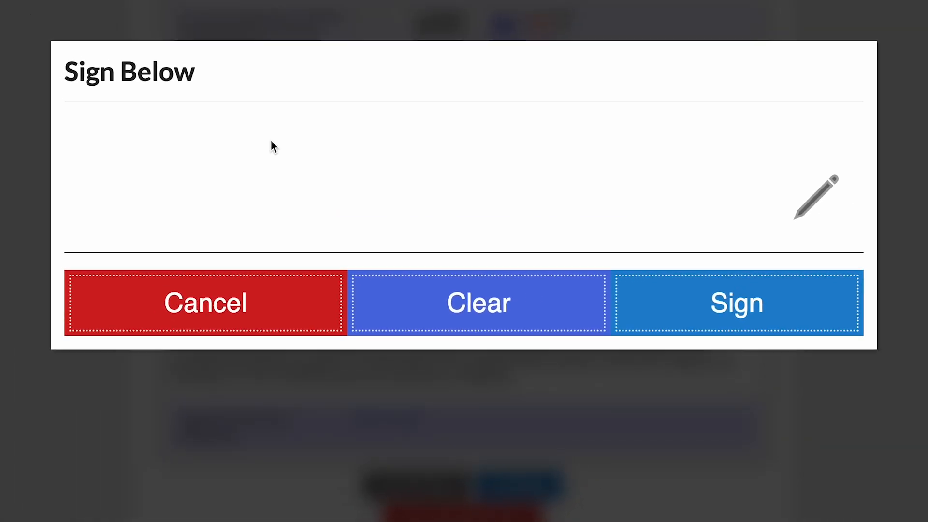
{"action": "left_click_drag", "start_coordinate": [267, 141], "coordinate": [292, 225]}
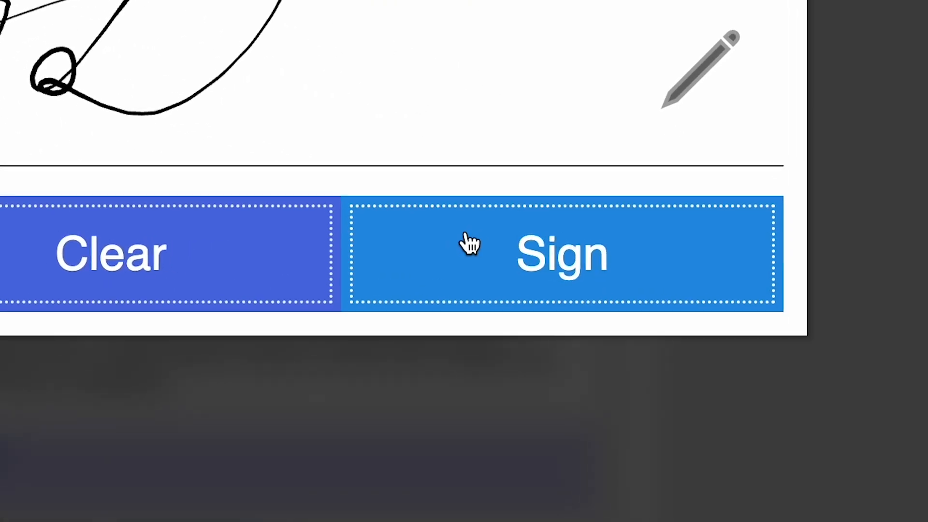
{"action": "left_click", "coordinate": [685, 298]}
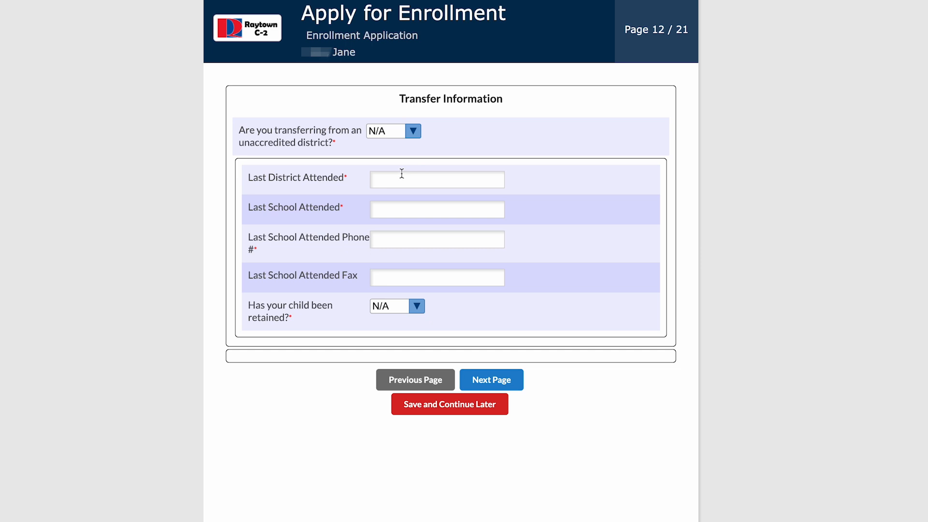
- Answer No to the unaccredited-district and retained questions, then continue to Educational Background
{"action": "left_click", "coordinate": [408, 137]}
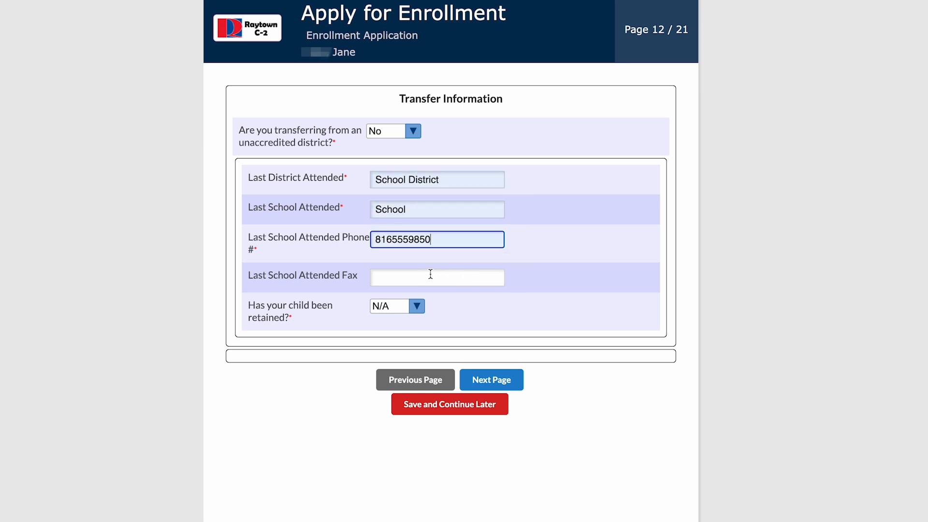
{"action": "left_click", "coordinate": [417, 307]}
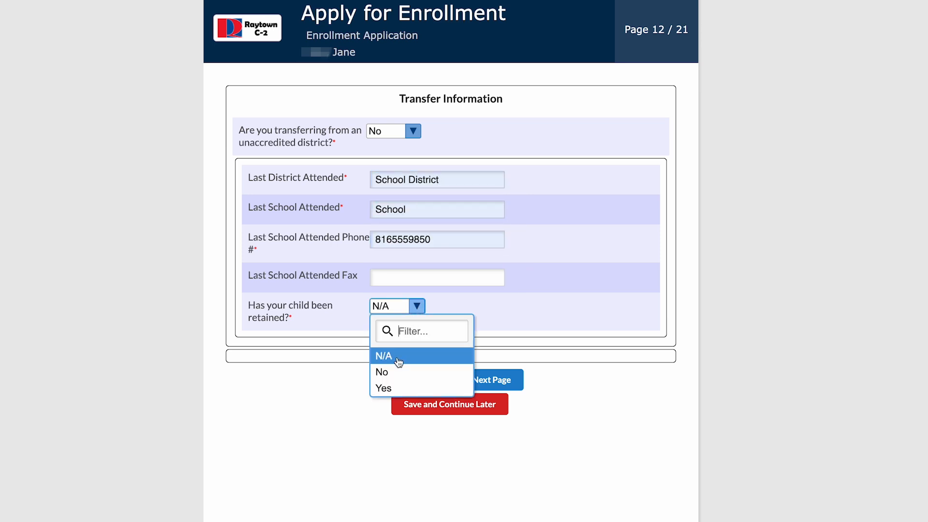
{"action": "left_click", "coordinate": [395, 373]}
{"action": "left_click", "coordinate": [468, 380]}
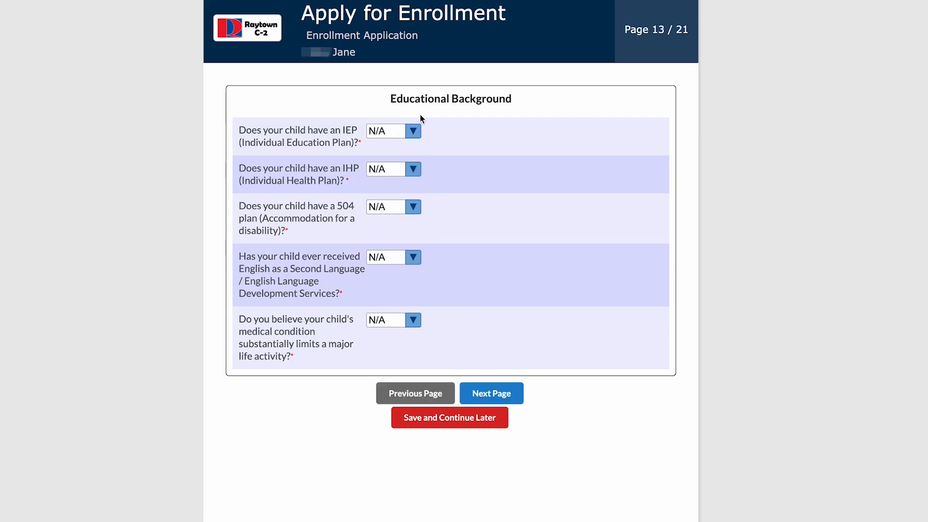
- Answer No to the IEP question and sign the clinic treatment acknowledgement
{"action": "left_click", "coordinate": [414, 132]}
{"action": "left_click", "coordinate": [402, 202]}
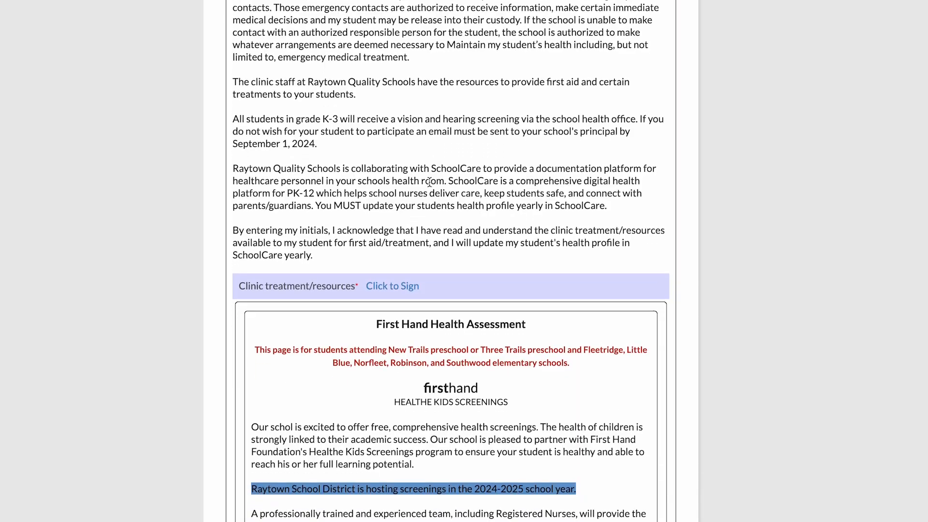
{"action": "scroll", "coordinate": [428, 181], "scroll_direction": "down", "scroll_amount": 2}
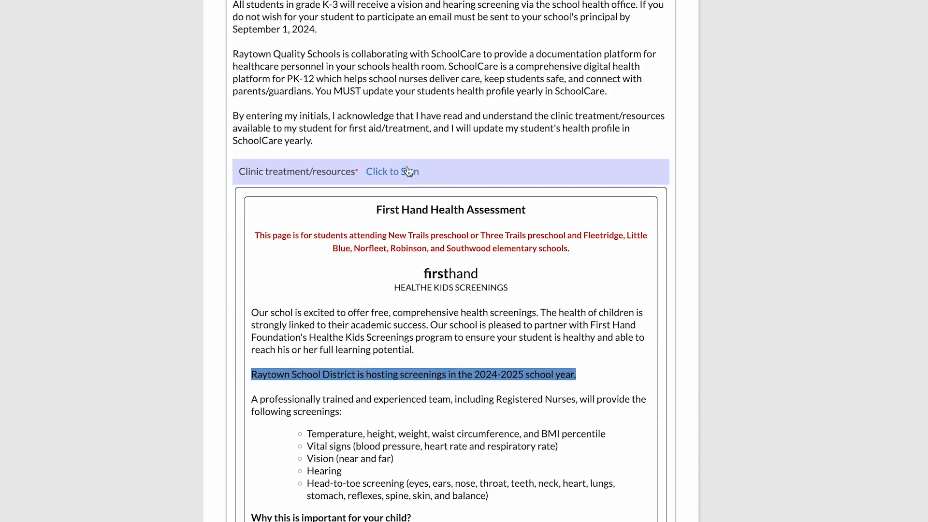
{"action": "left_click", "coordinate": [403, 173]}
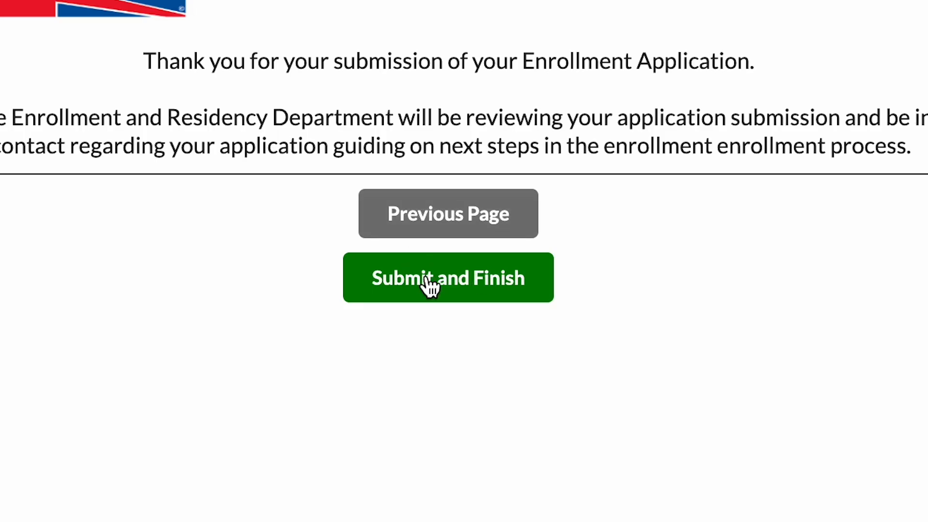
- Submit the application, then open Forms > Online Application to view both students listed
{"action": "left_click", "coordinate": [396, 271]}
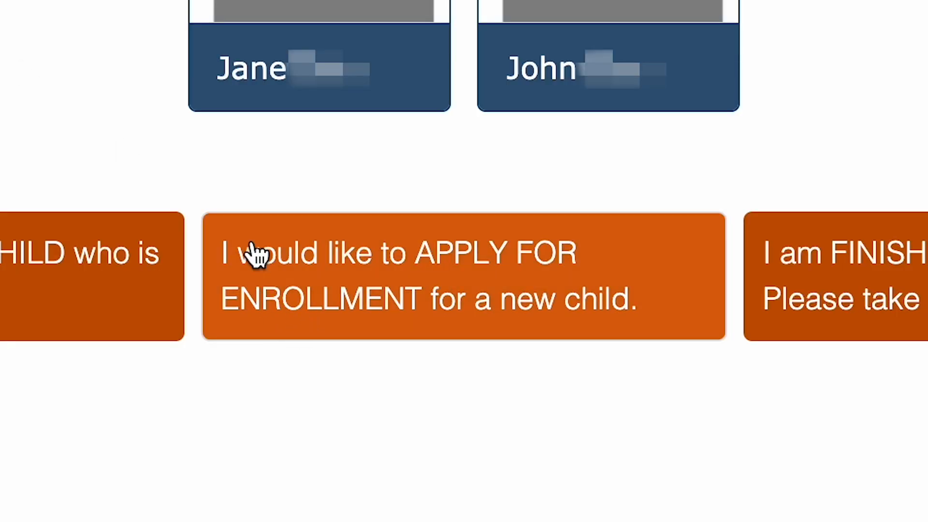
{"action": "left_click", "coordinate": [357, 285]}
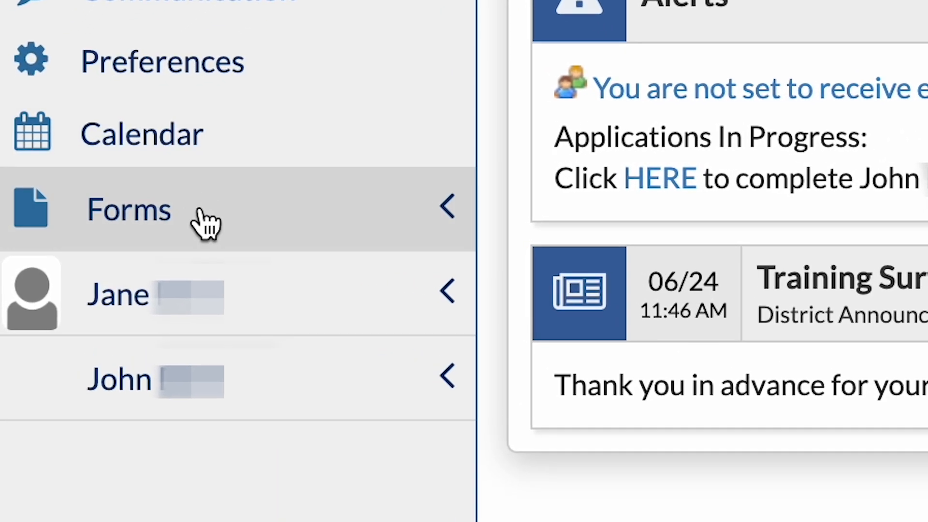
{"action": "left_click", "coordinate": [205, 224]}
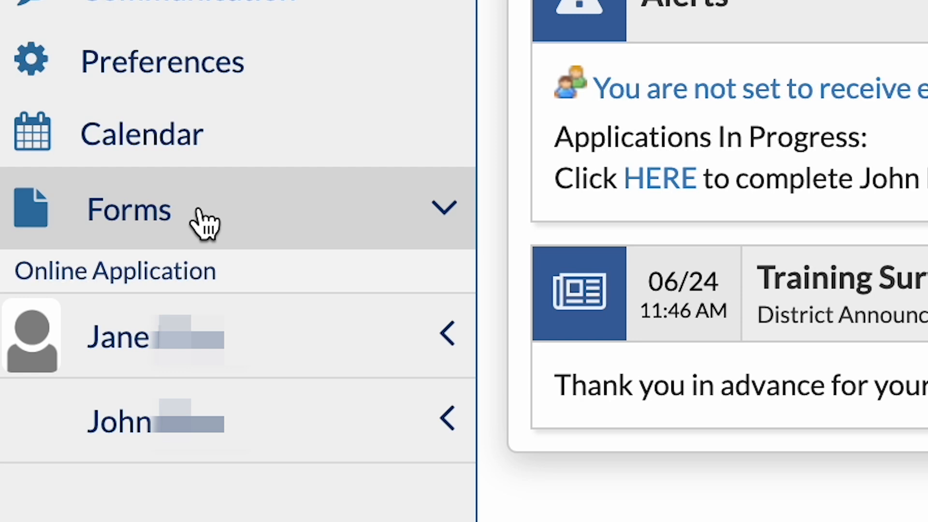
{"action": "left_click", "coordinate": [167, 286]}
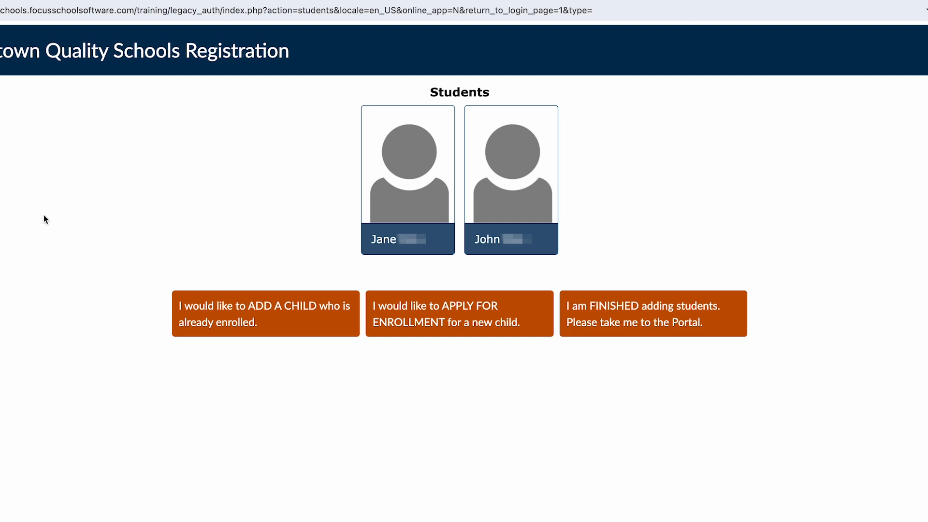